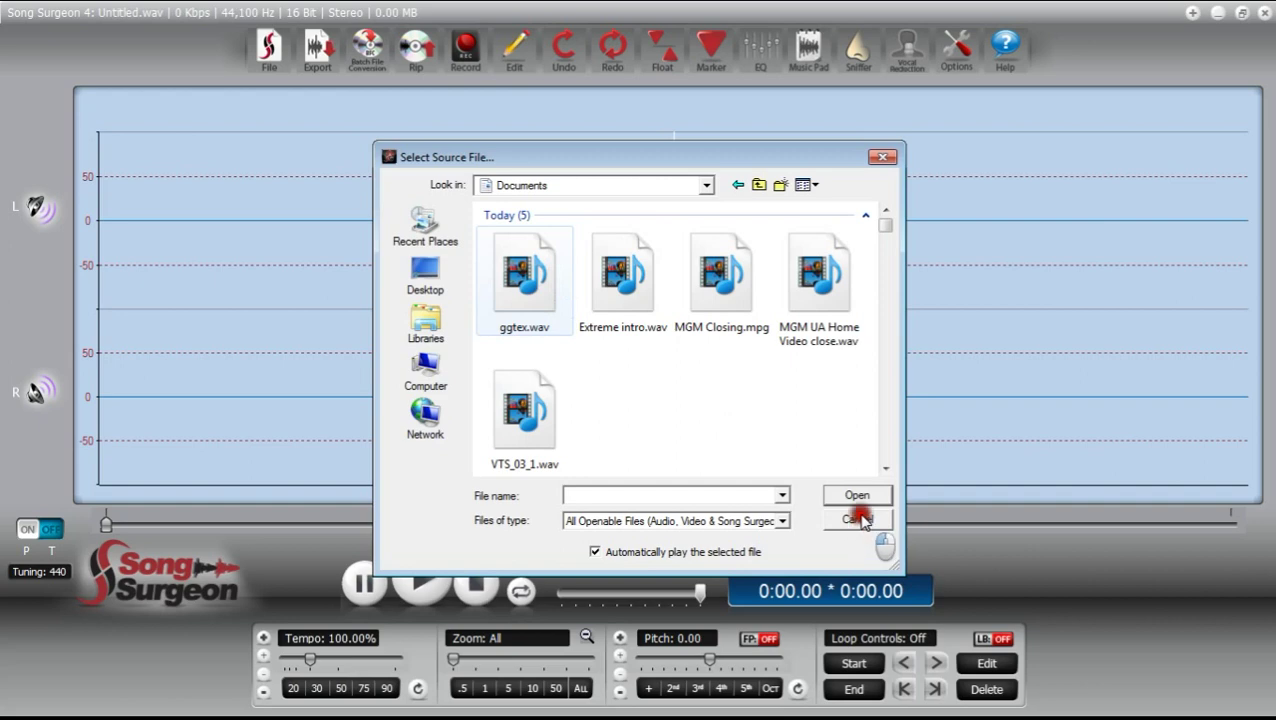
Open ggtex.wav from Documents and set its playback tempo to 50%.
{"action": "key", "text": "space"}
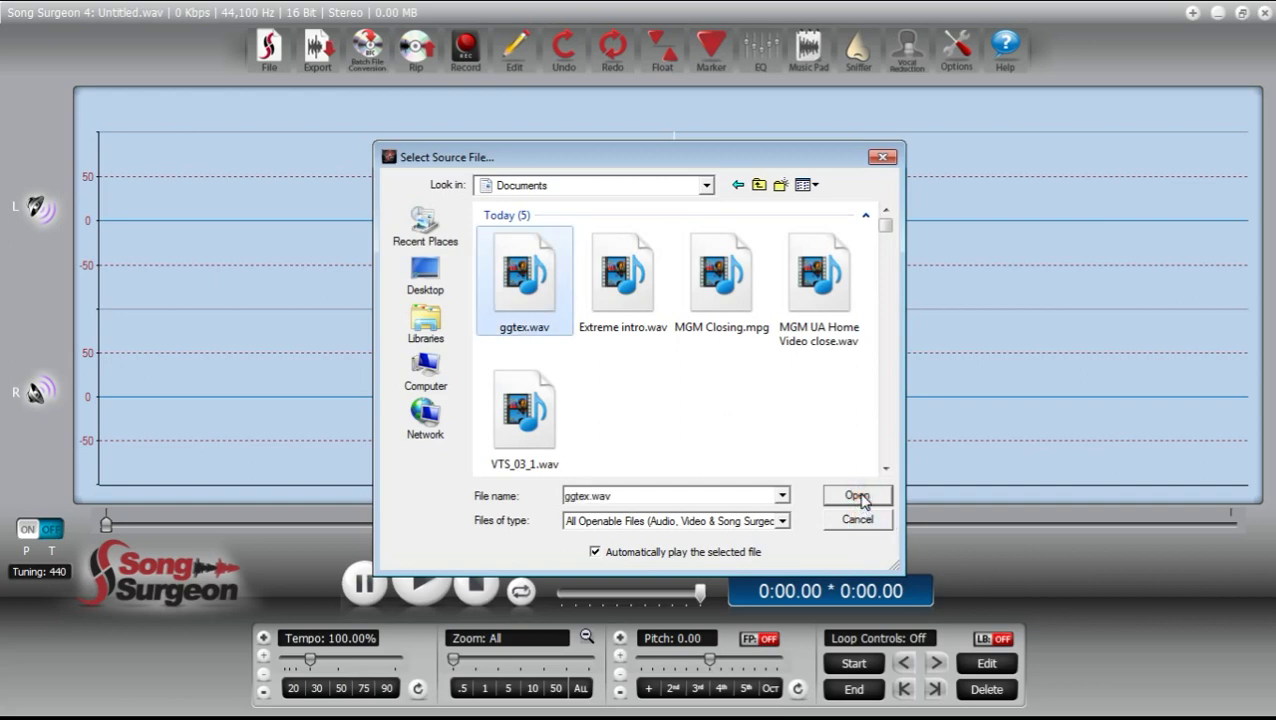
{"action": "left_click", "coordinate": [858, 497]}
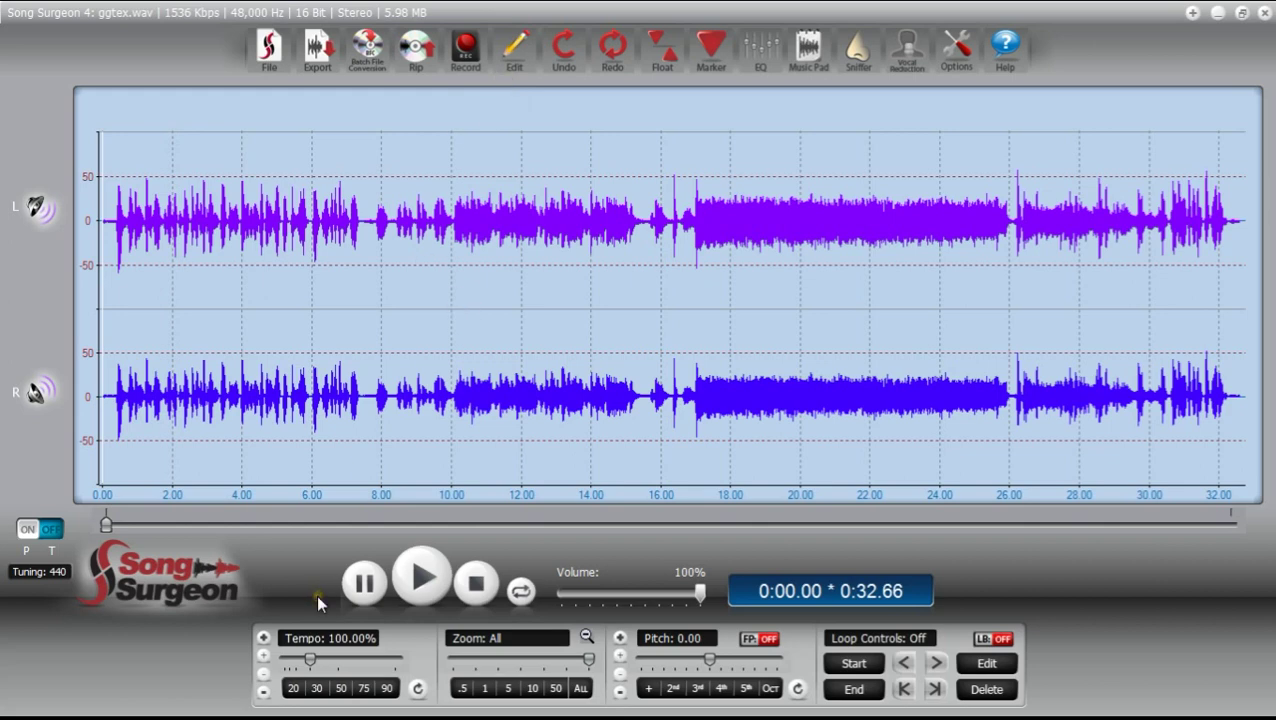
{"action": "left_click_drag", "start_coordinate": [313, 656], "coordinate": [297, 660]}
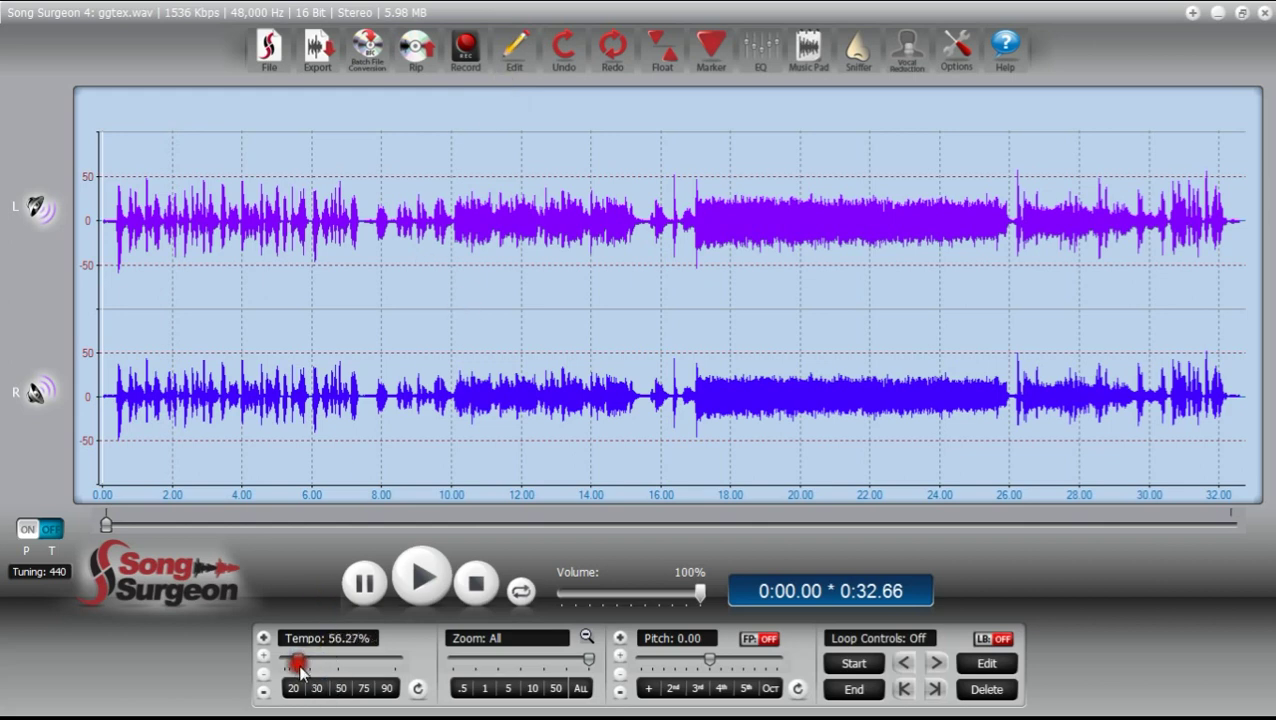
{"action": "left_click", "coordinate": [341, 688]}
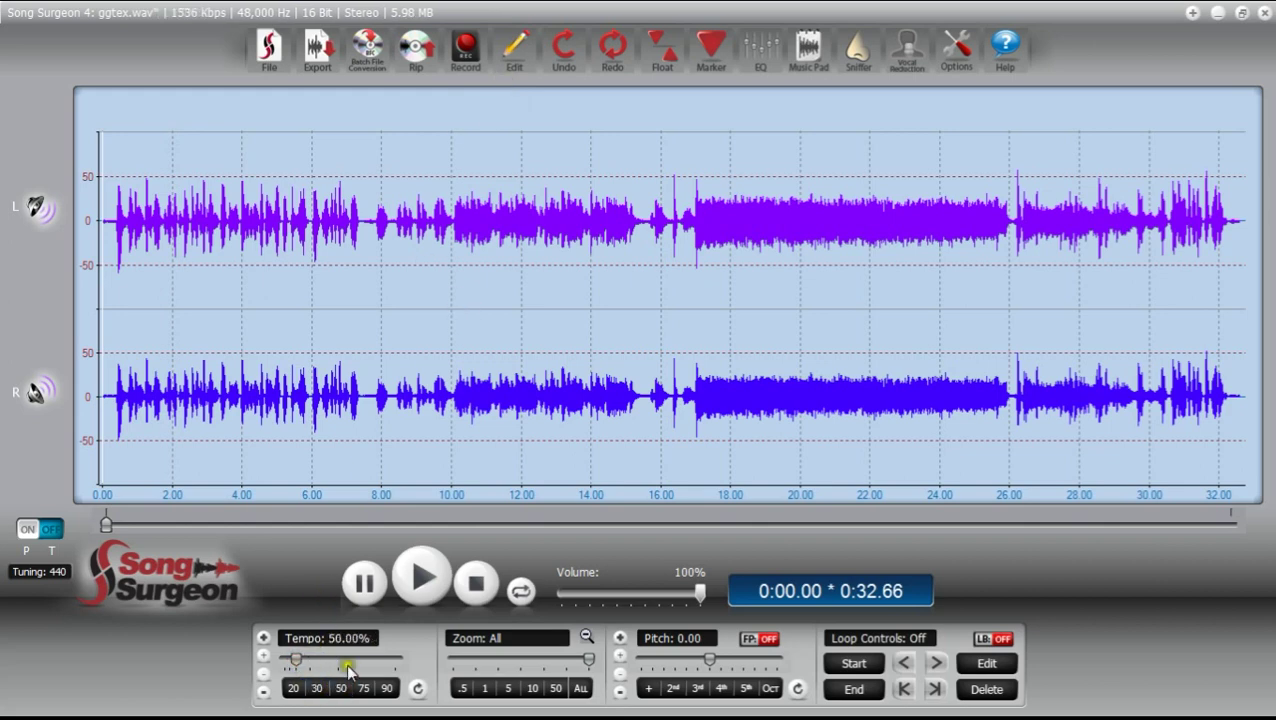
Play the slowed audio and view the sample rates available for converting the file.
{"action": "left_click", "coordinate": [398, 597]}
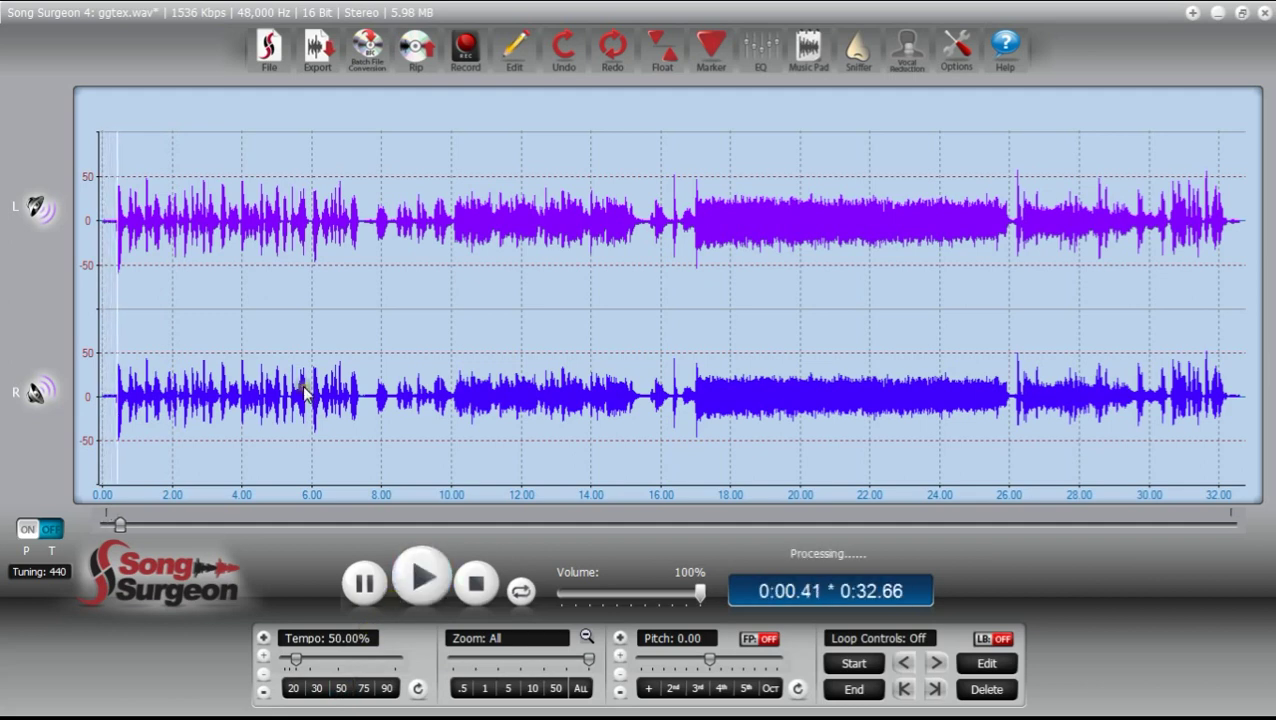
{"action": "left_click", "coordinate": [522, 50]}
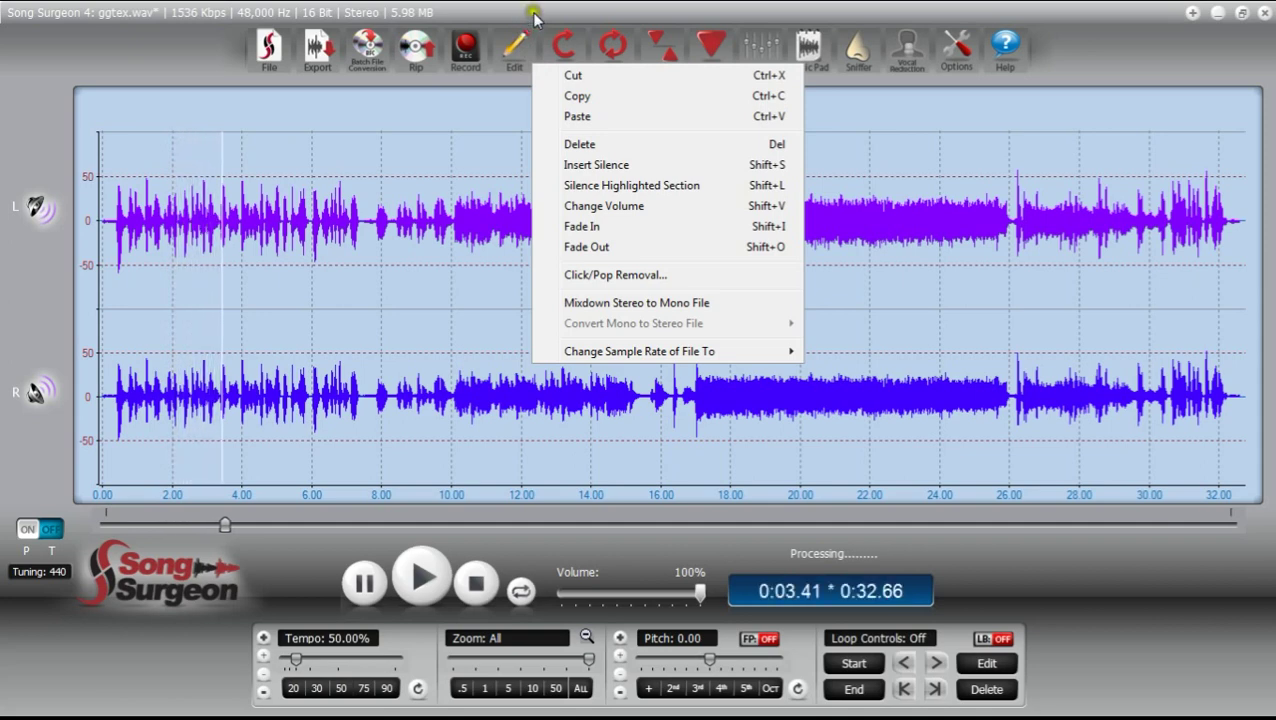
{"action": "mouse_move", "coordinate": [708, 352]}
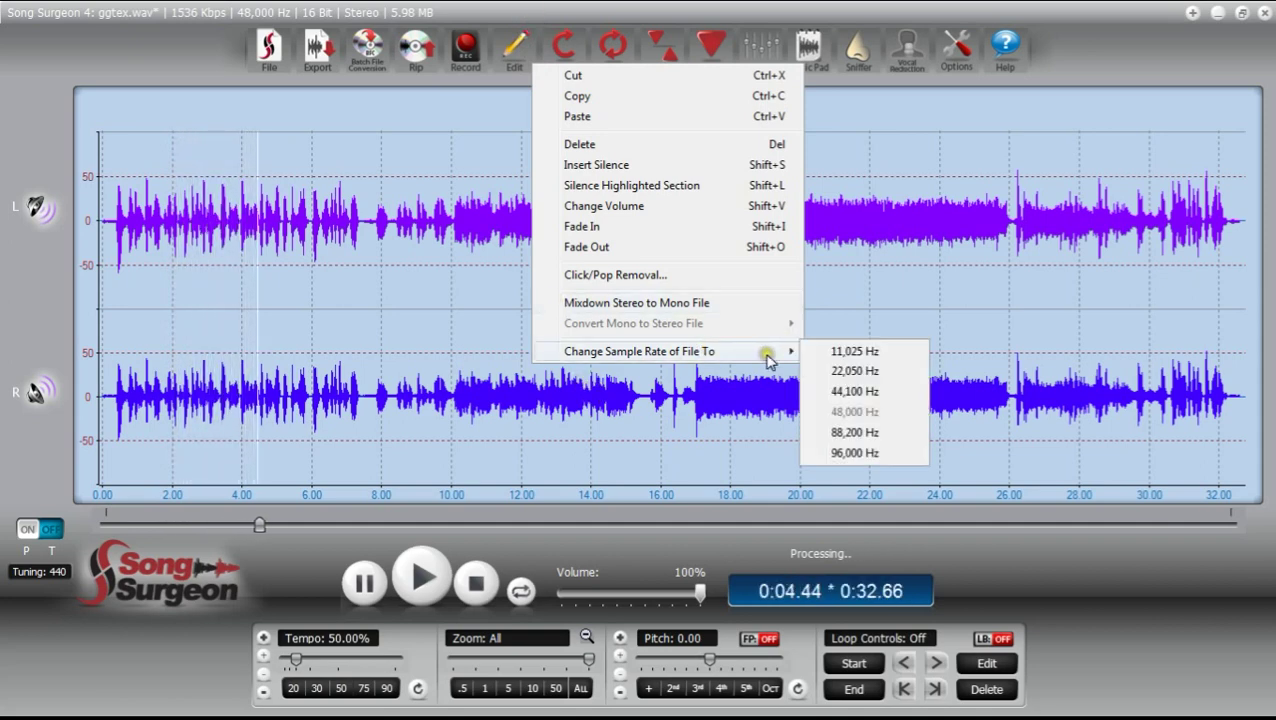
{"action": "left_click", "coordinate": [790, 14]}
Boost the three highest equalizer bands, raising 20 kHz to 30 dB and the two below it by progressively smaller amounts.
{"action": "left_click", "coordinate": [784, 48]}
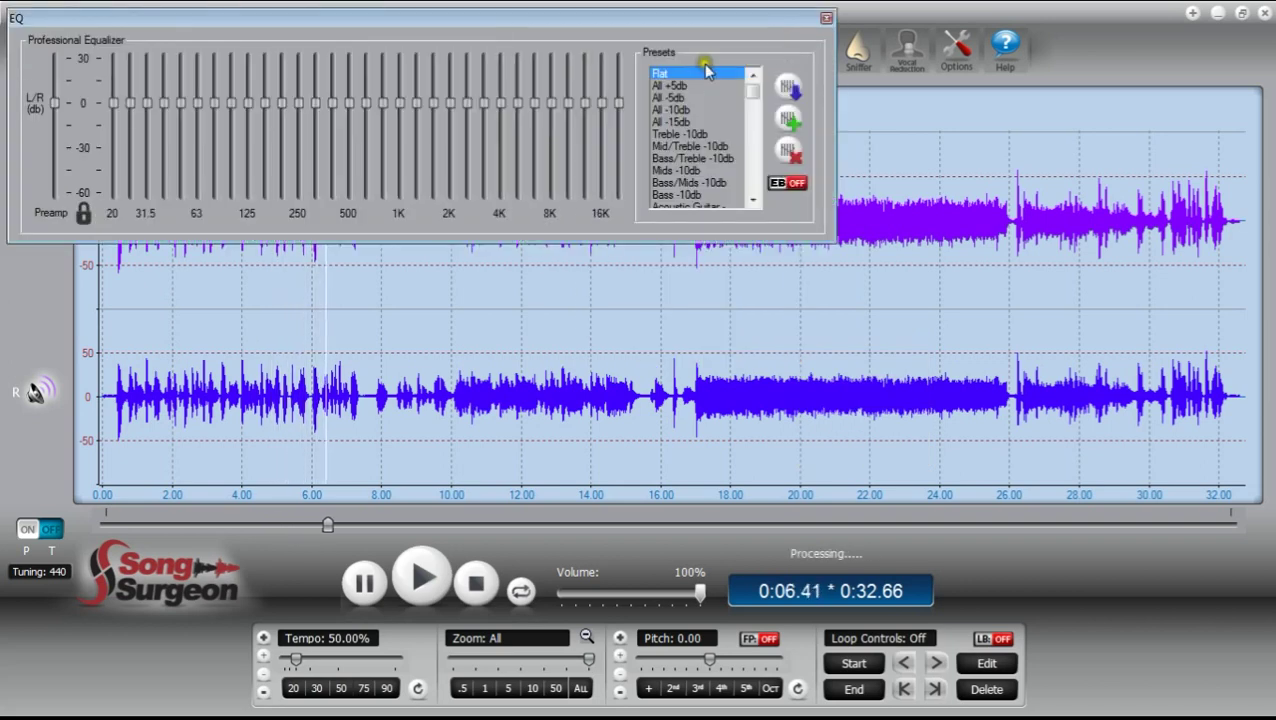
{"action": "left_click_drag", "start_coordinate": [622, 104], "coordinate": [618, 57]}
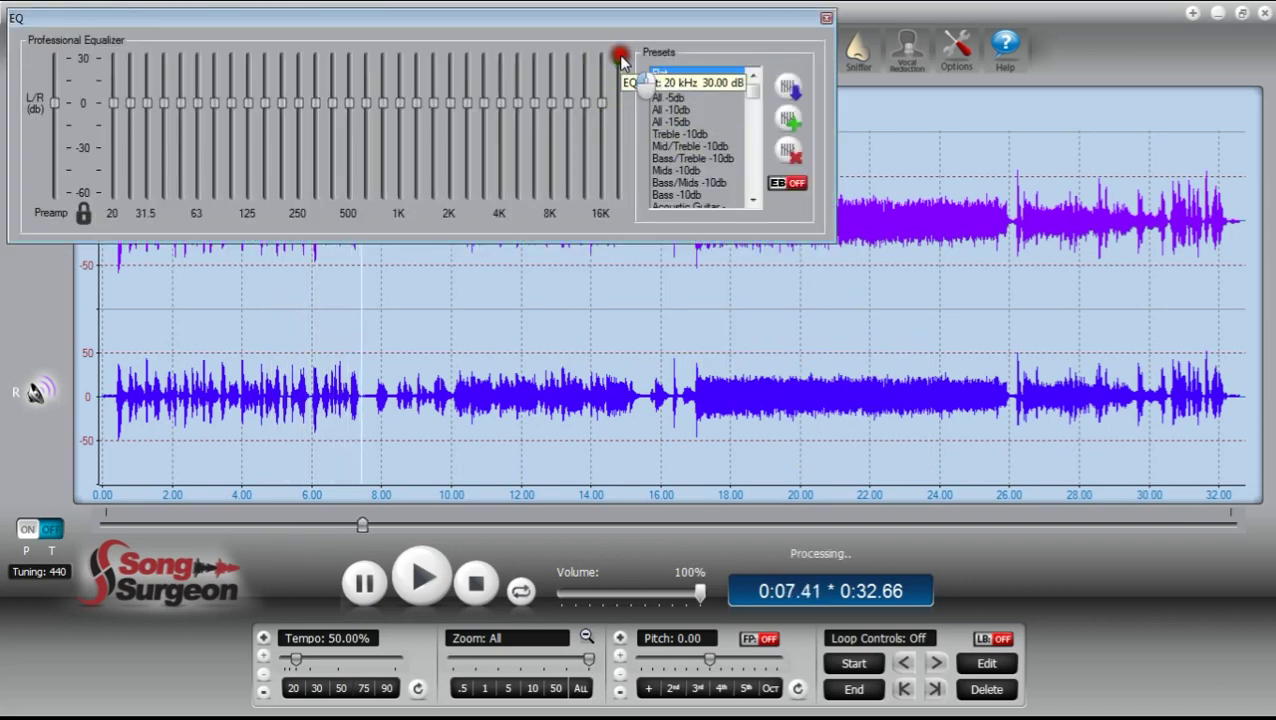
{"action": "mouse_move", "coordinate": [604, 104]}
{"action": "left_mouse_down"}
{"action": "mouse_move", "coordinate": [588, 58]}
{"action": "mouse_move", "coordinate": [586, 90]}
{"action": "left_mouse_up"}
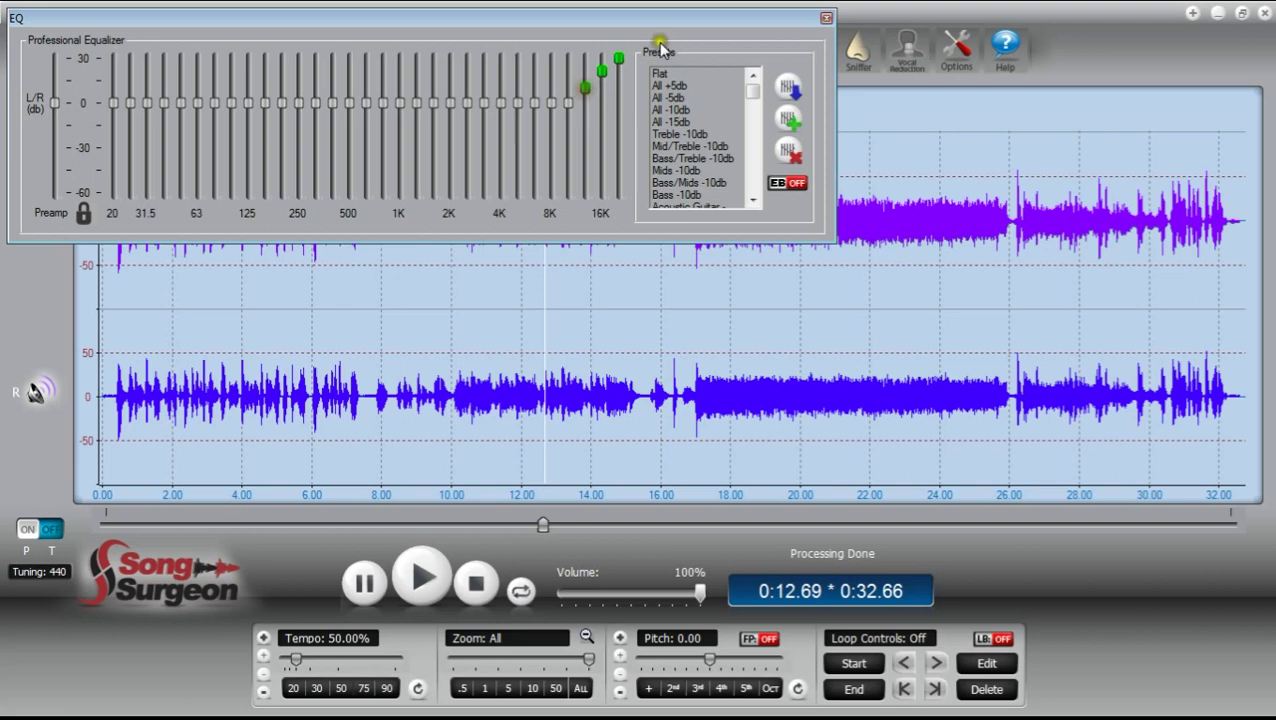
{"action": "left_click", "coordinate": [826, 18]}
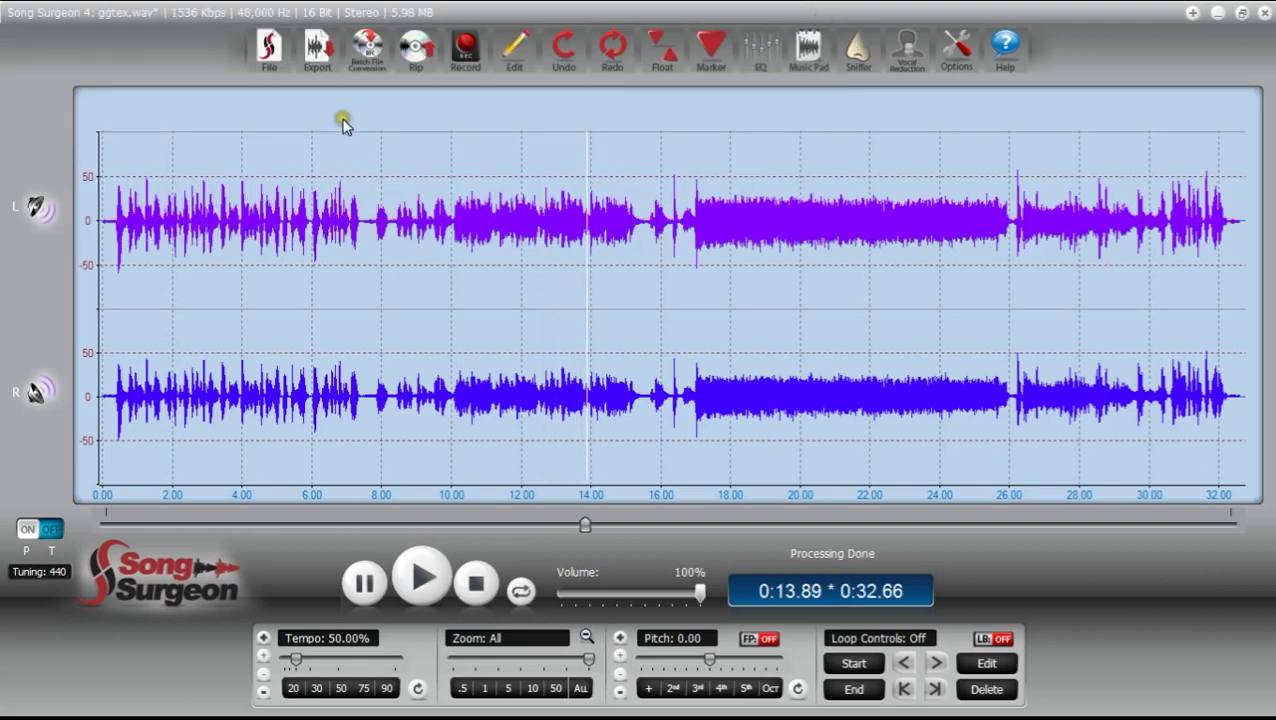
Export the song to the Documents library as a WAV file named "YT 60fps example".
{"action": "left_click", "coordinate": [320, 54]}
{"action": "left_click", "coordinate": [355, 108]}
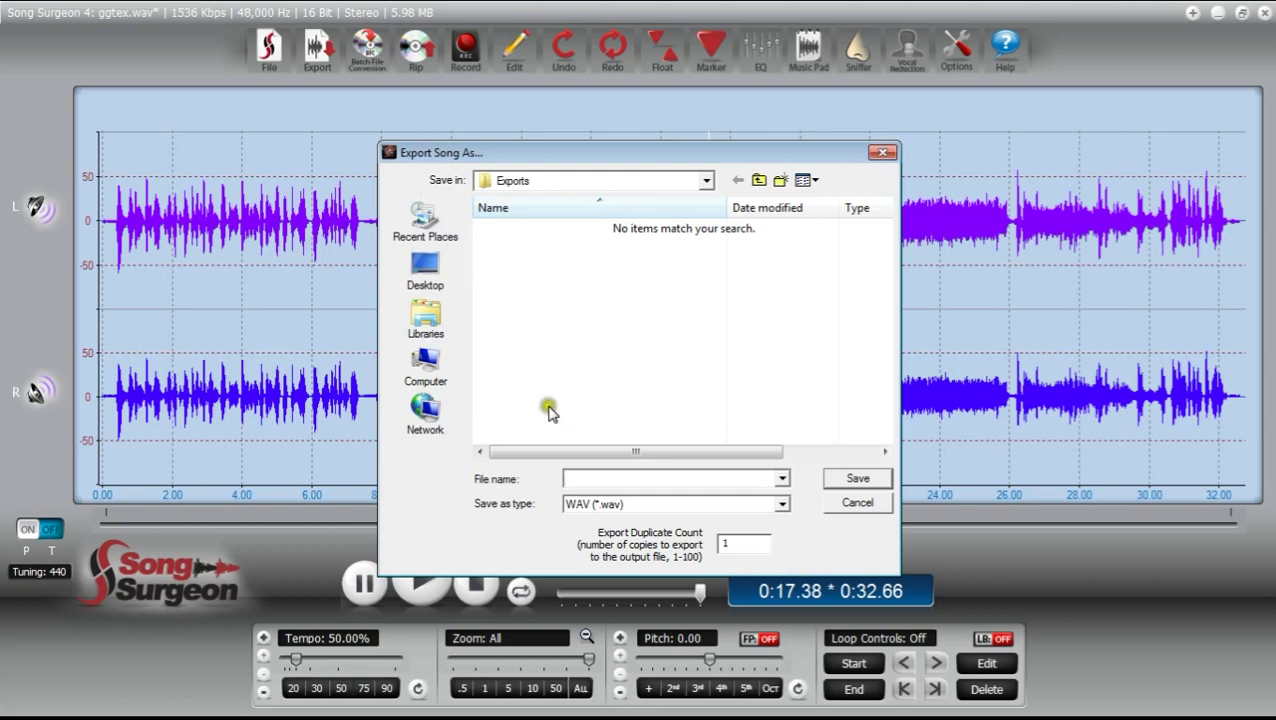
{"action": "left_click", "coordinate": [425, 314]}
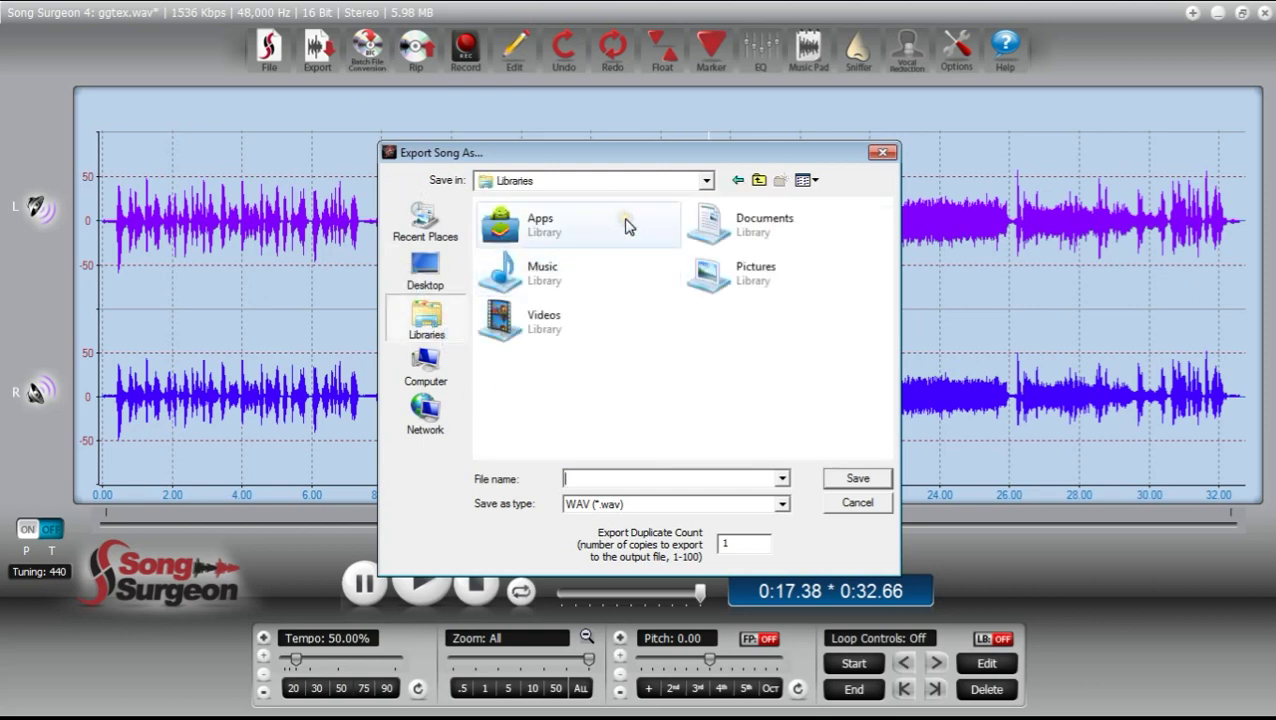
{"action": "left_click", "coordinate": [833, 231]}
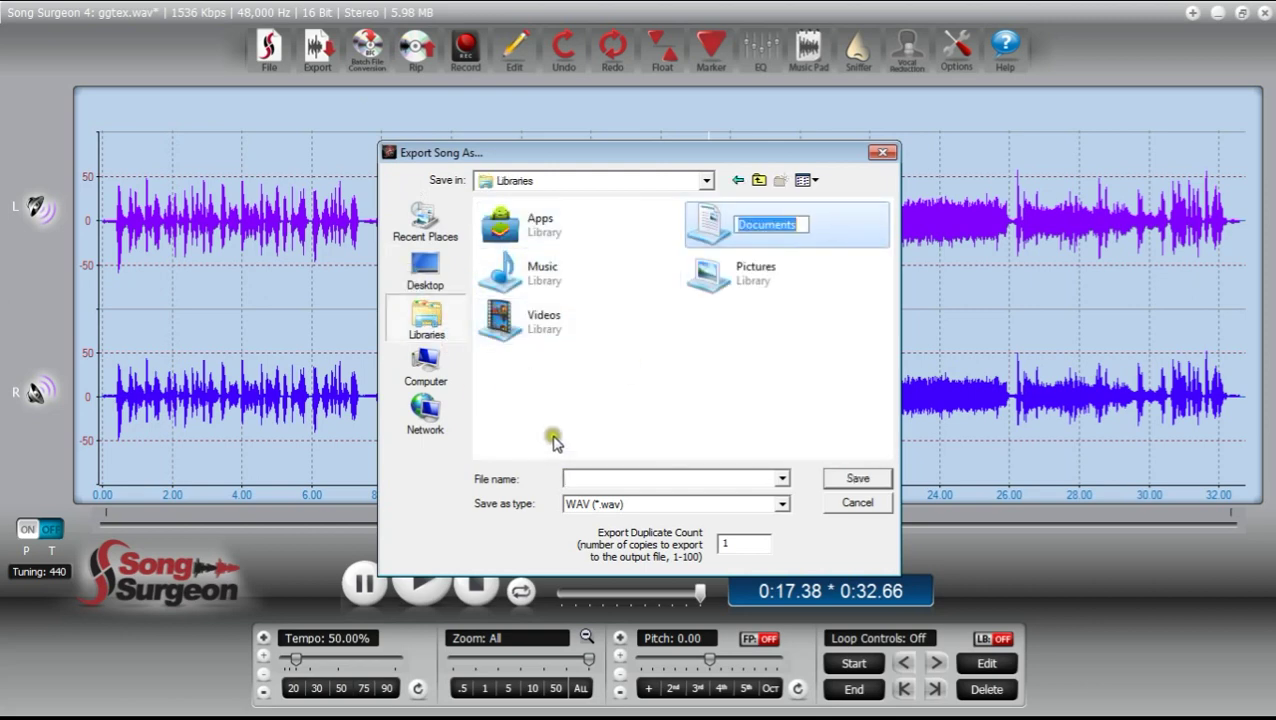
{"action": "left_click", "coordinate": [722, 226]}
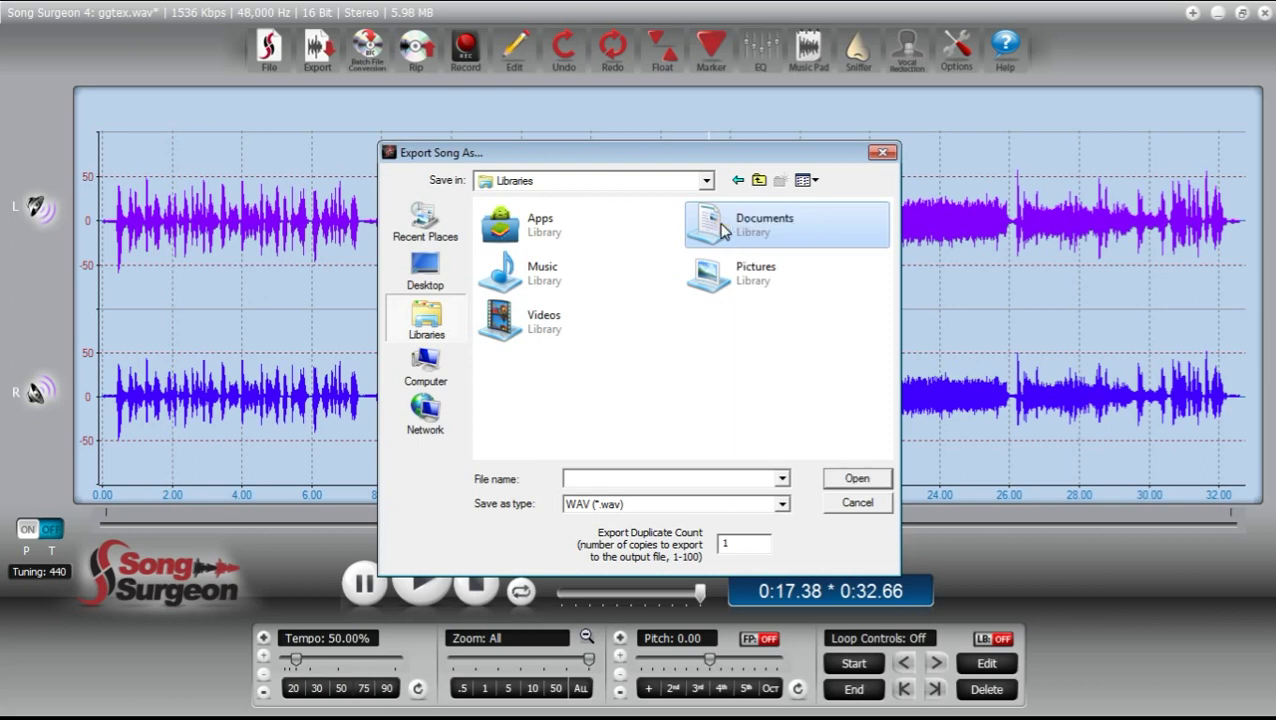
{"action": "double_click", "coordinate": [722, 226]}
{"action": "left_click", "coordinate": [643, 476]}
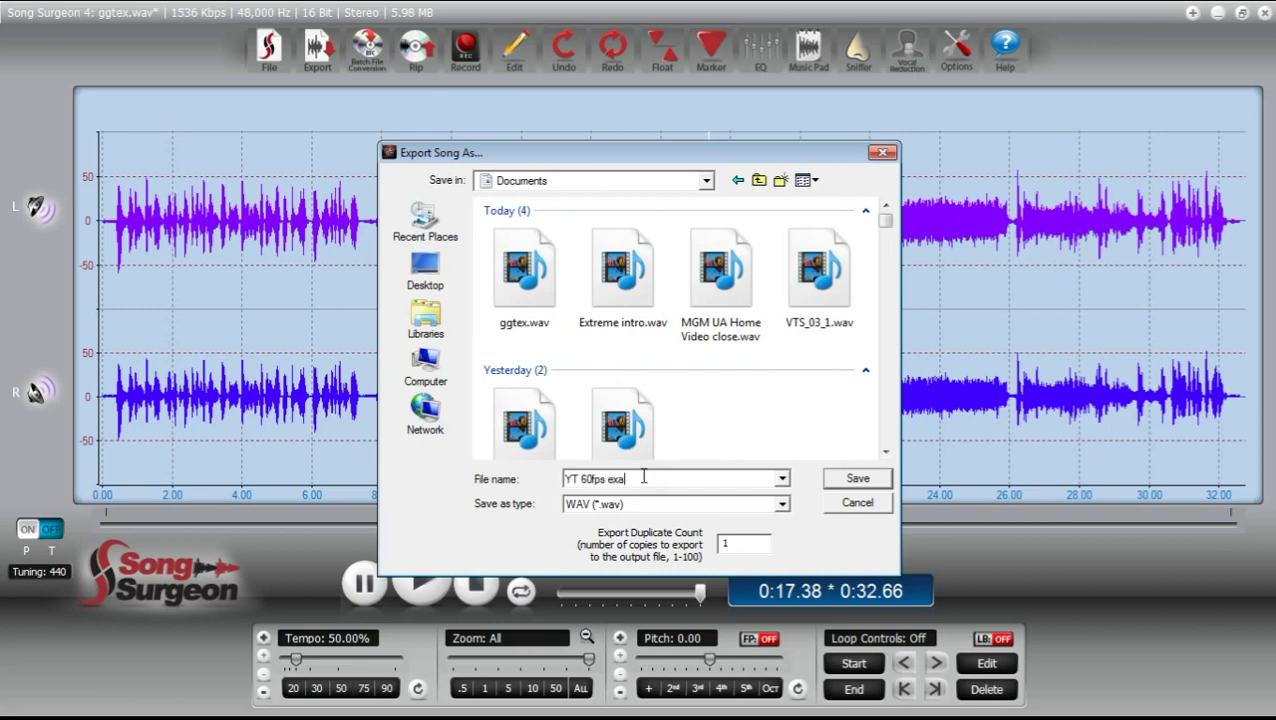
{"action": "left_click", "coordinate": [862, 478]}
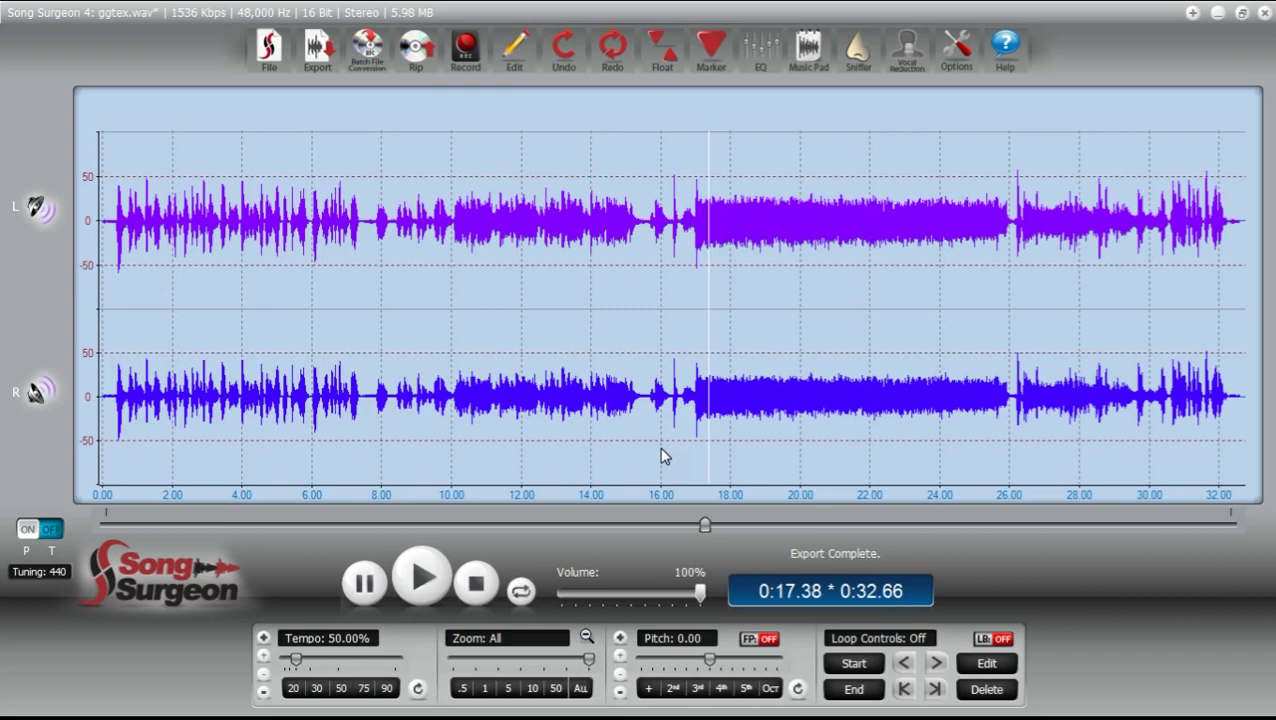
Switch to Vegas Pro and try to import YT 60fps example.wav from the Documents library.
{"action": "key", "text": "super"}
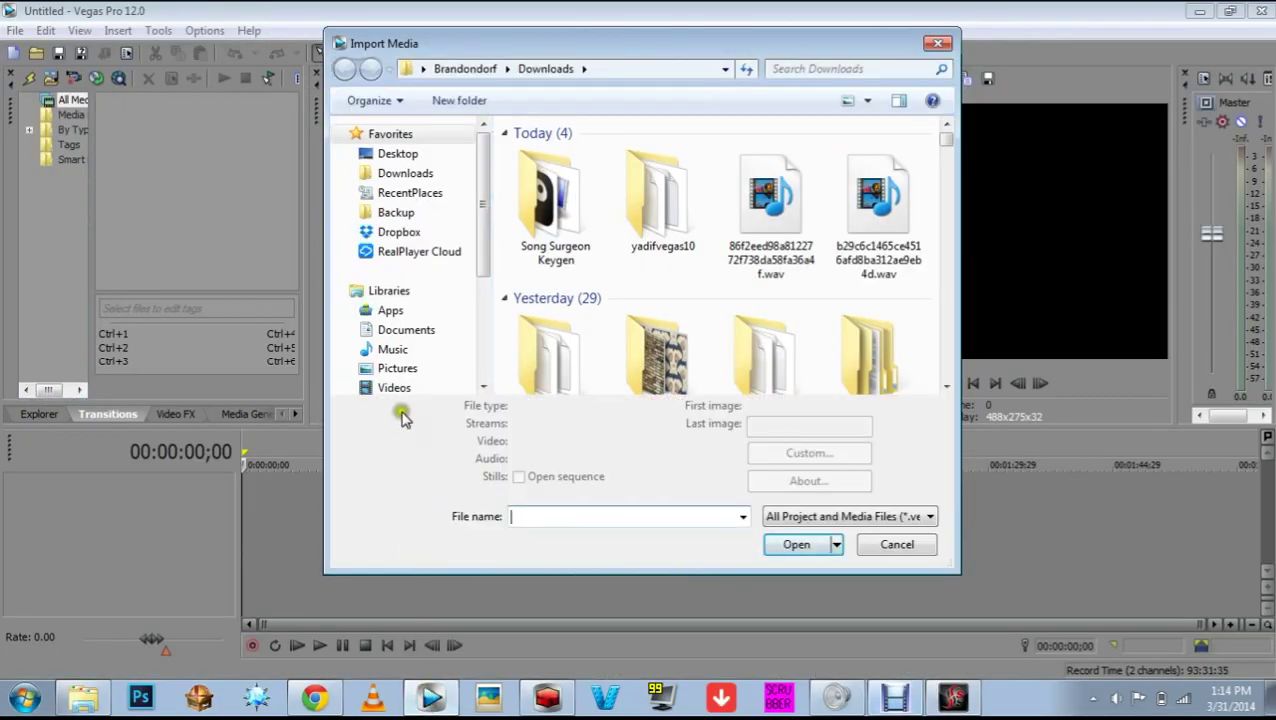
{"action": "left_click", "coordinate": [404, 335]}
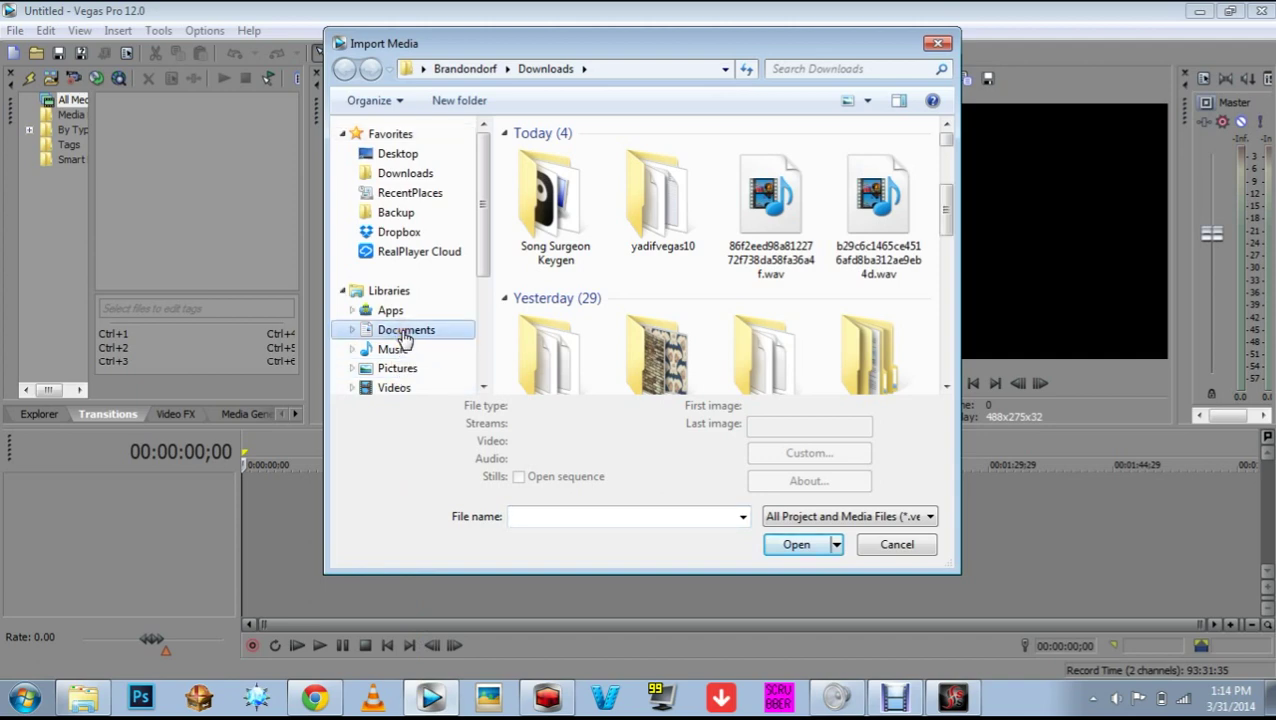
{"action": "left_click", "coordinate": [573, 288]}
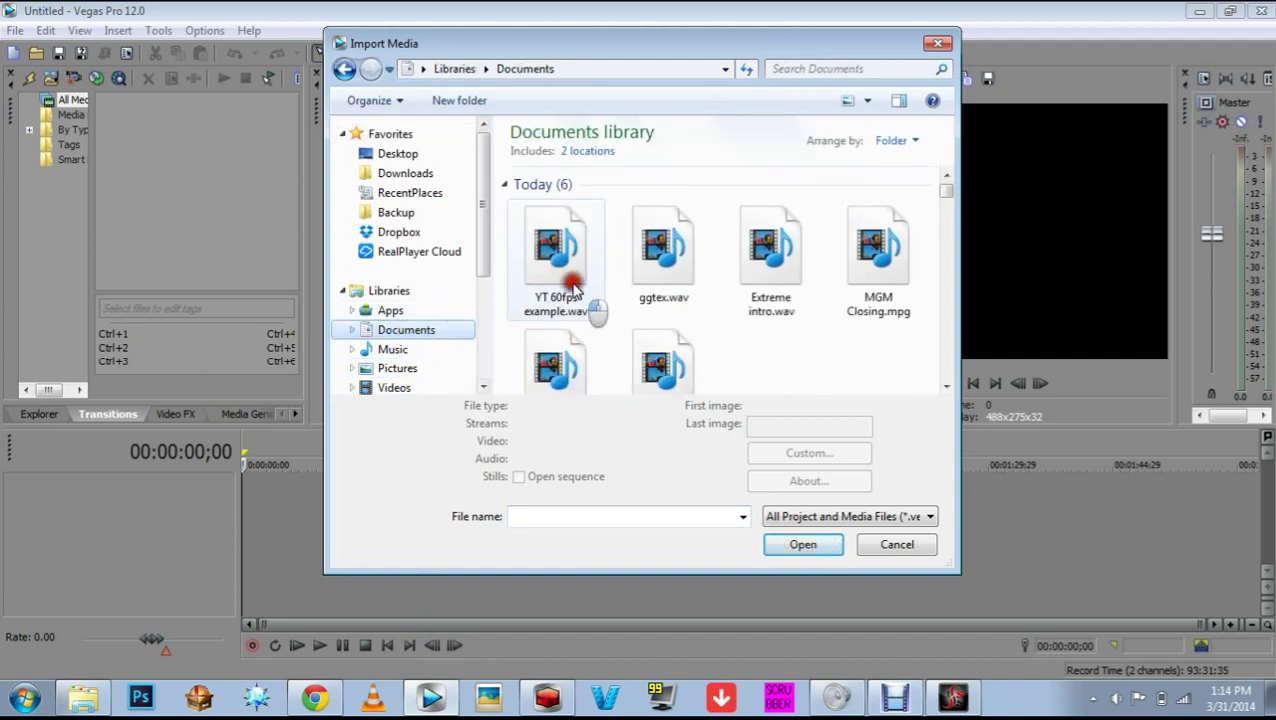
{"action": "left_click", "coordinate": [795, 547]}
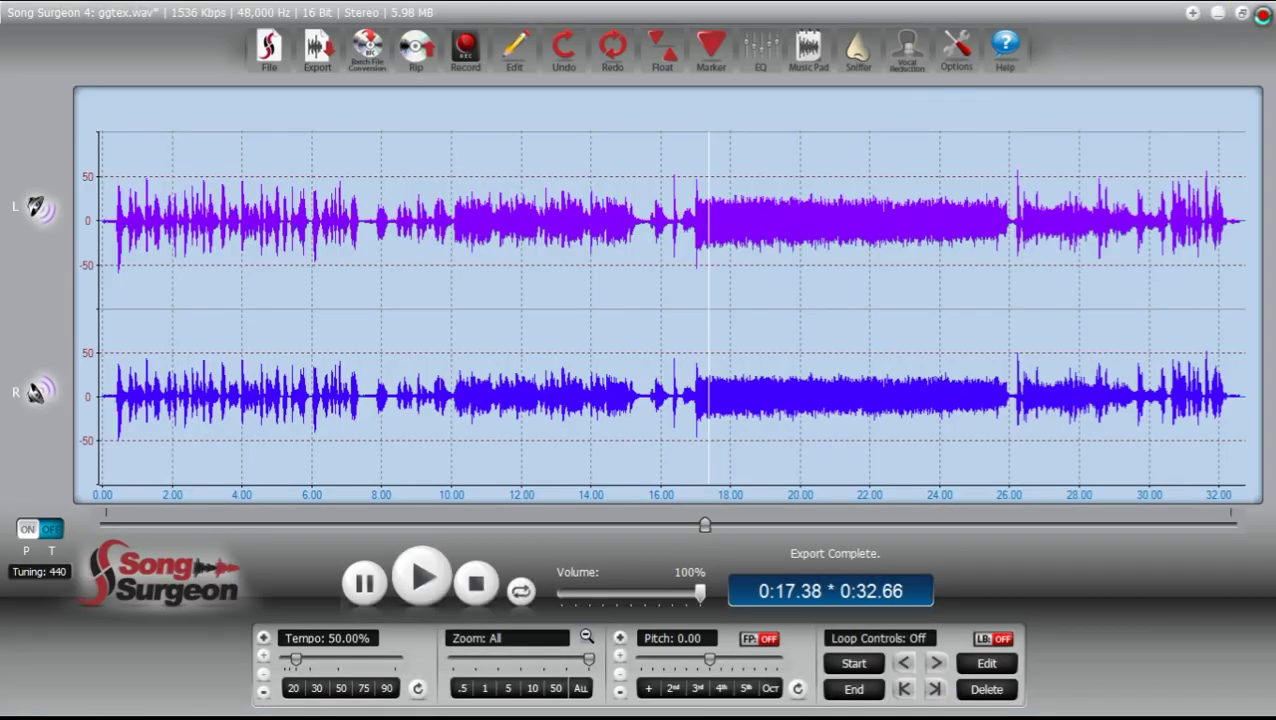
Exit Song Surgeon without keeping the unsaved equalizer customizations.
{"action": "left_click", "coordinate": [1262, 12]}
{"action": "left_click", "coordinate": [640, 418]}
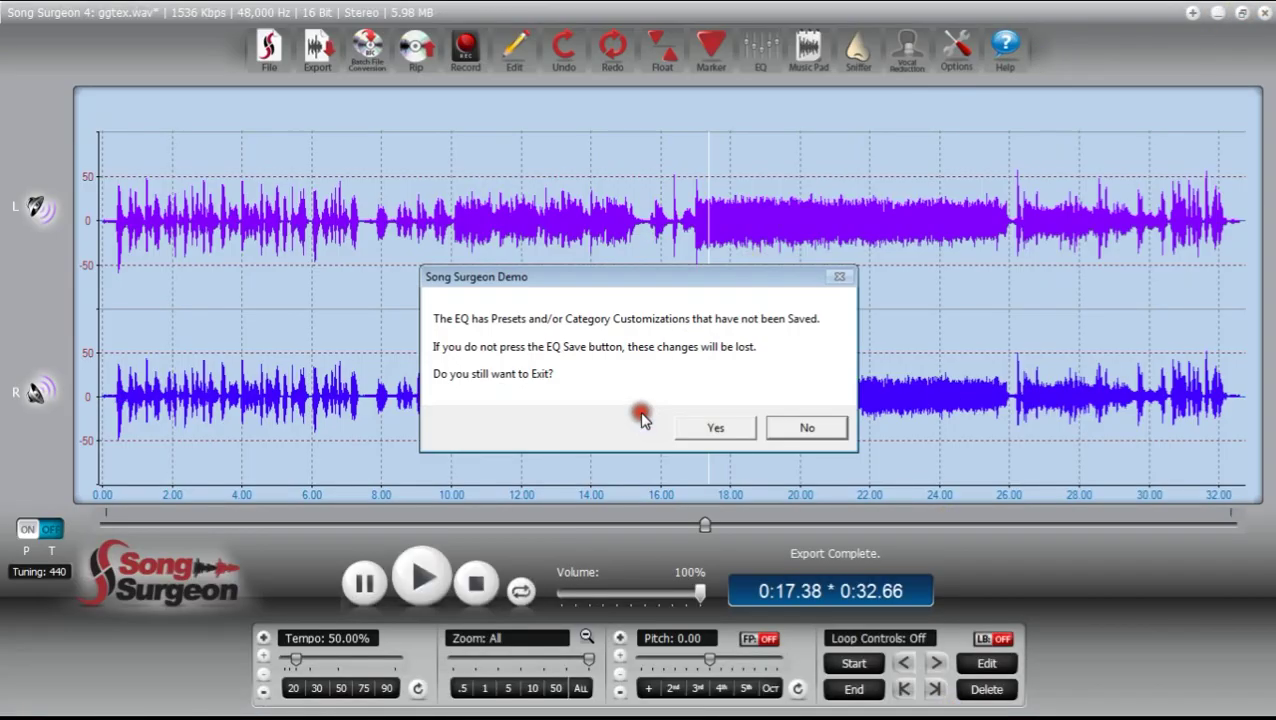
{"action": "left_click", "coordinate": [713, 428]}
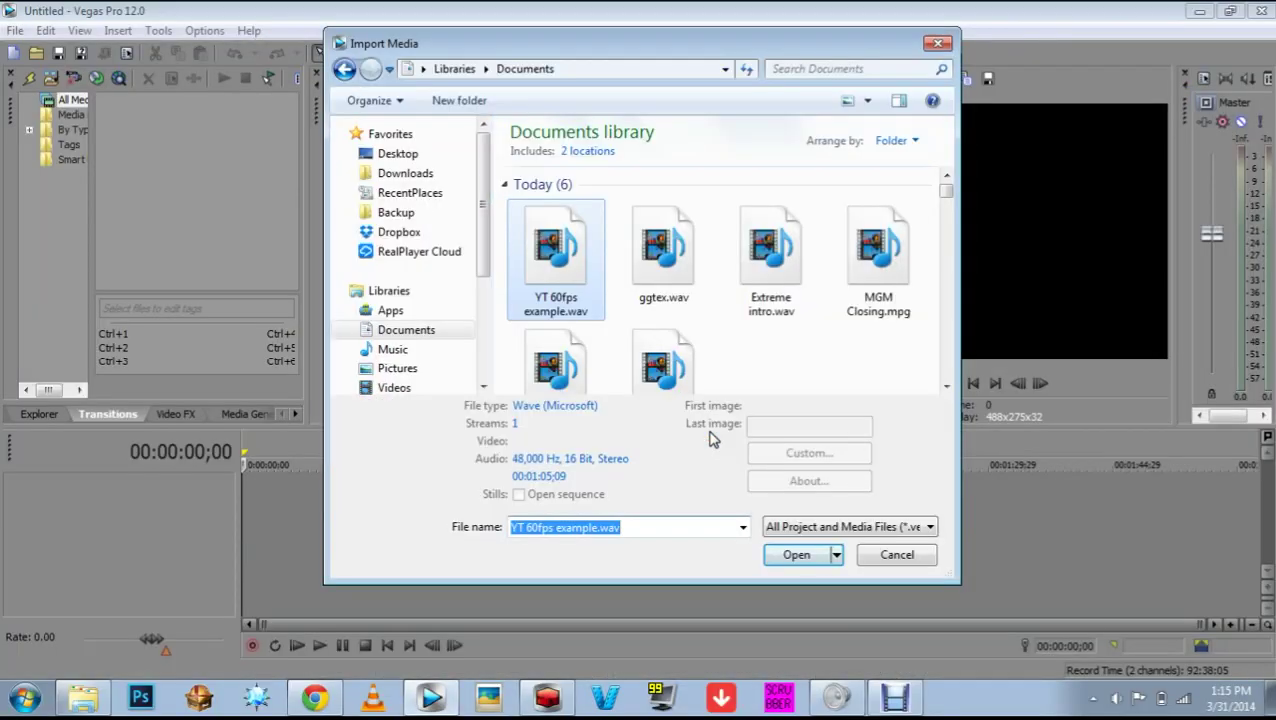
Import YT 60fps example.wav and ggtex.mpg from Documents into the Vegas Pro project media.
{"action": "left_click", "coordinate": [786, 555]}
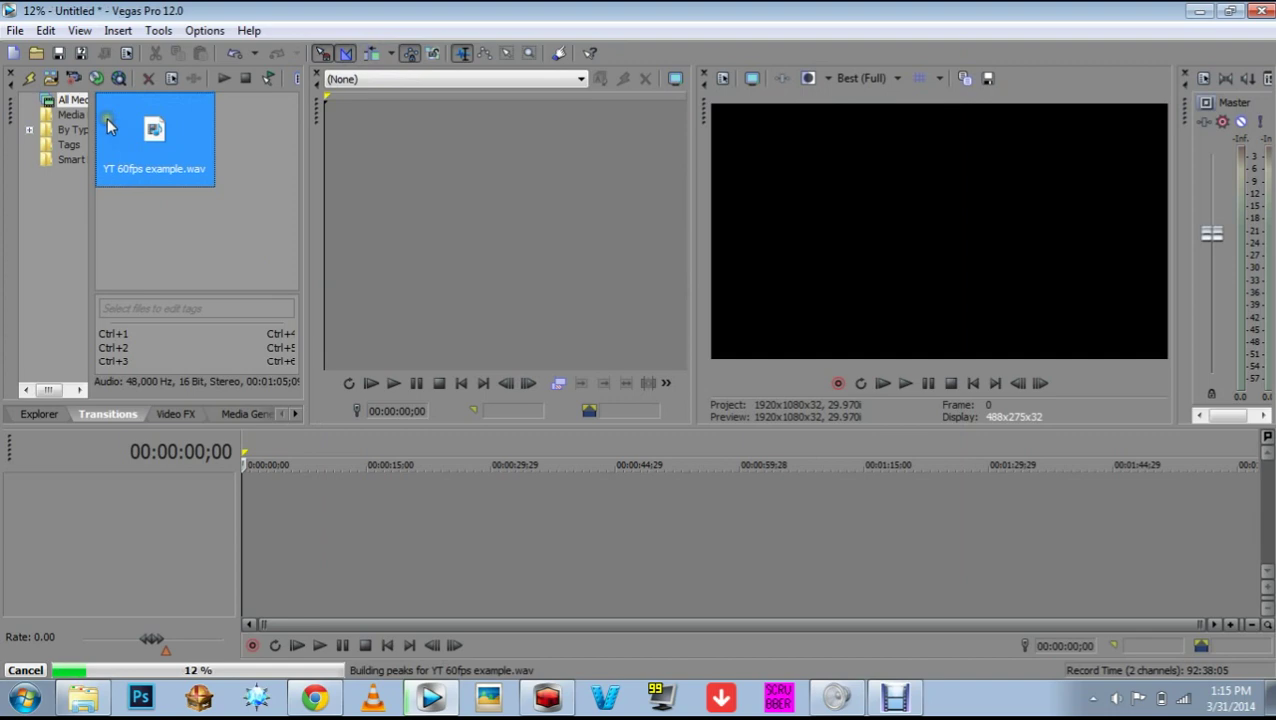
{"action": "left_click", "coordinate": [194, 256]}
{"action": "key", "text": "ctrl+o"}
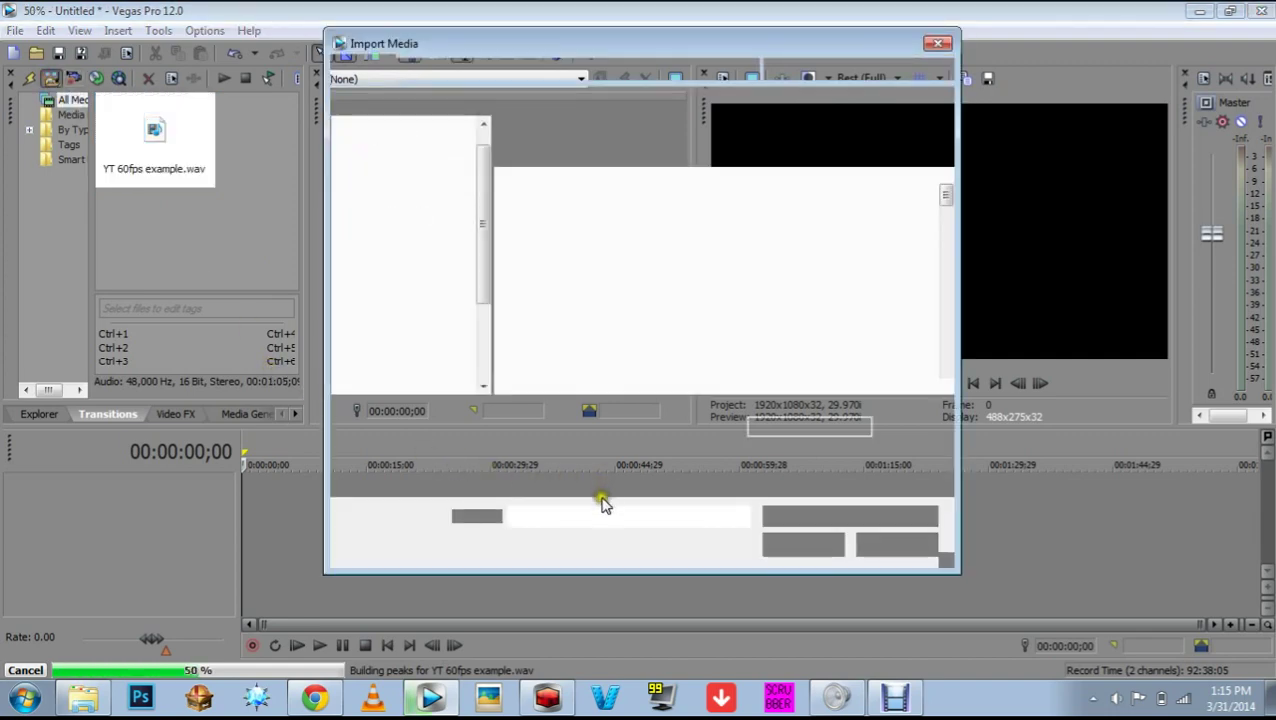
{"action": "type", "text": "ggtex"}
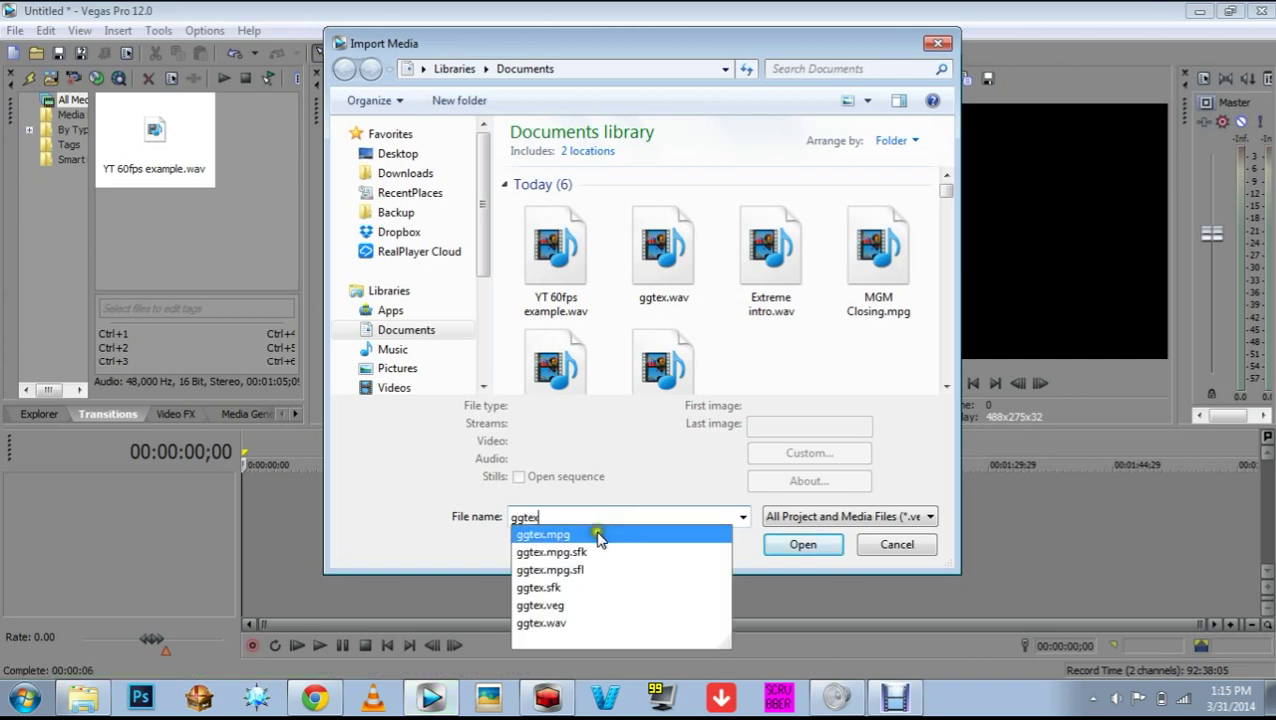
{"action": "left_click", "coordinate": [598, 534]}
{"action": "left_click", "coordinate": [806, 545]}
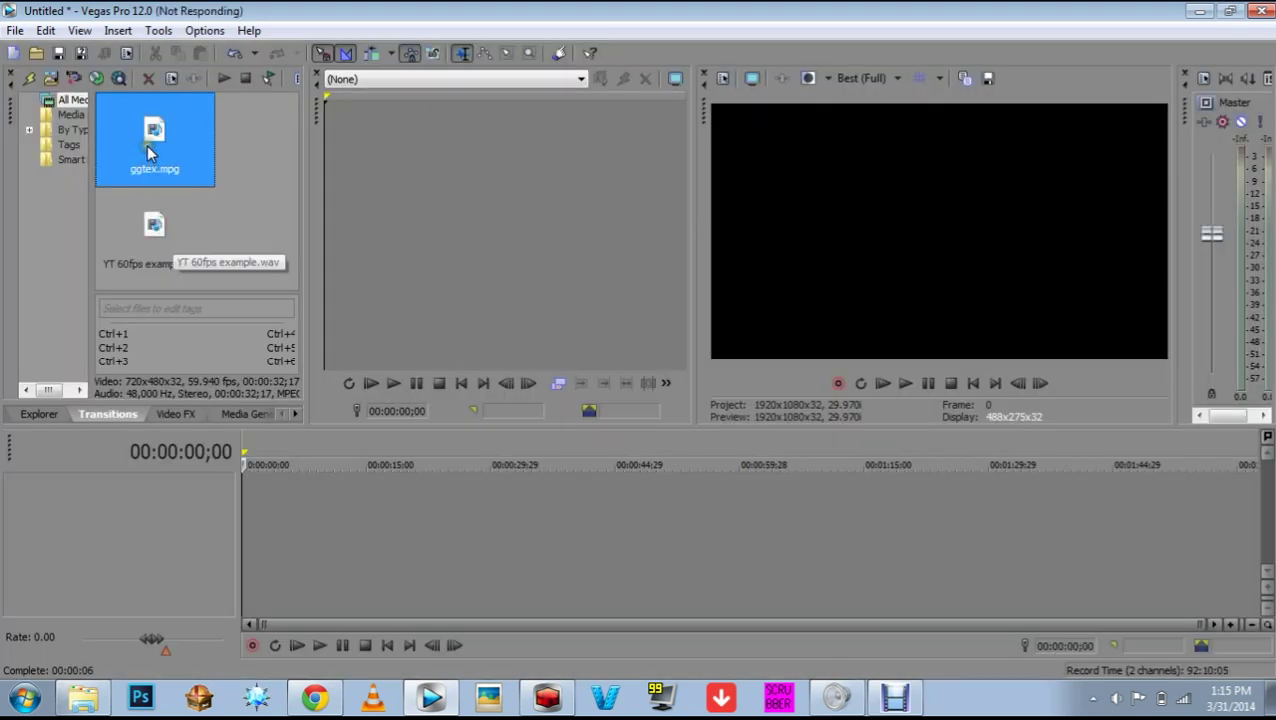
Place ggtex.mpg at the start of the timeline and match the project video settings to it.
{"action": "left_click_drag", "start_coordinate": [147, 145], "coordinate": [243, 503]}
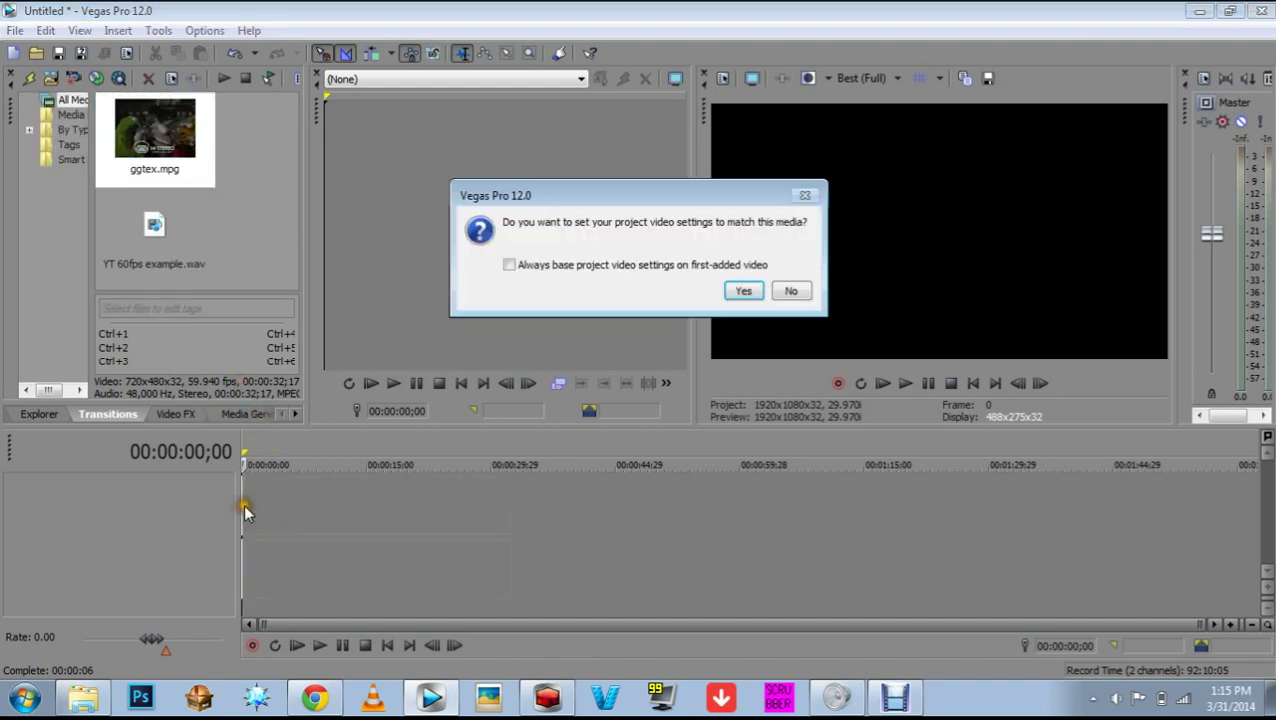
{"action": "left_click", "coordinate": [738, 291]}
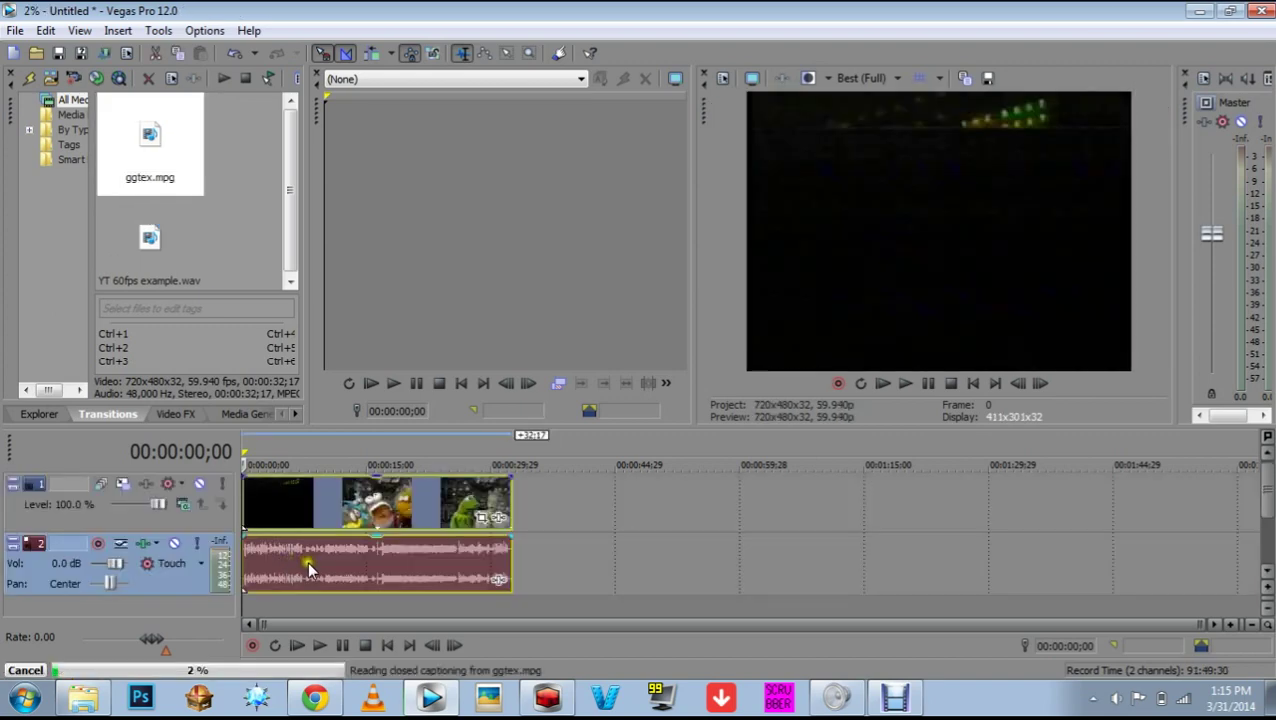
Remove the ggtex.mpg audio event from its group and delete it from the timeline.
{"action": "right_click", "coordinate": [307, 567]}
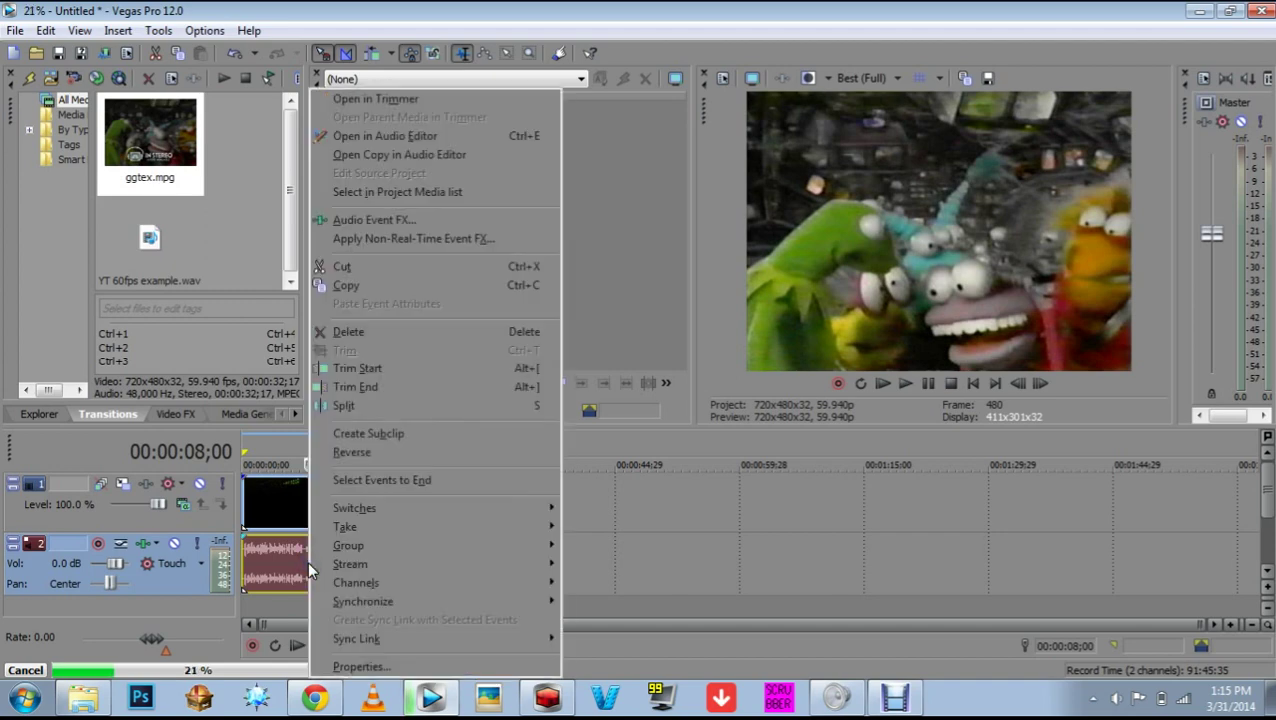
{"action": "mouse_move", "coordinate": [406, 560]}
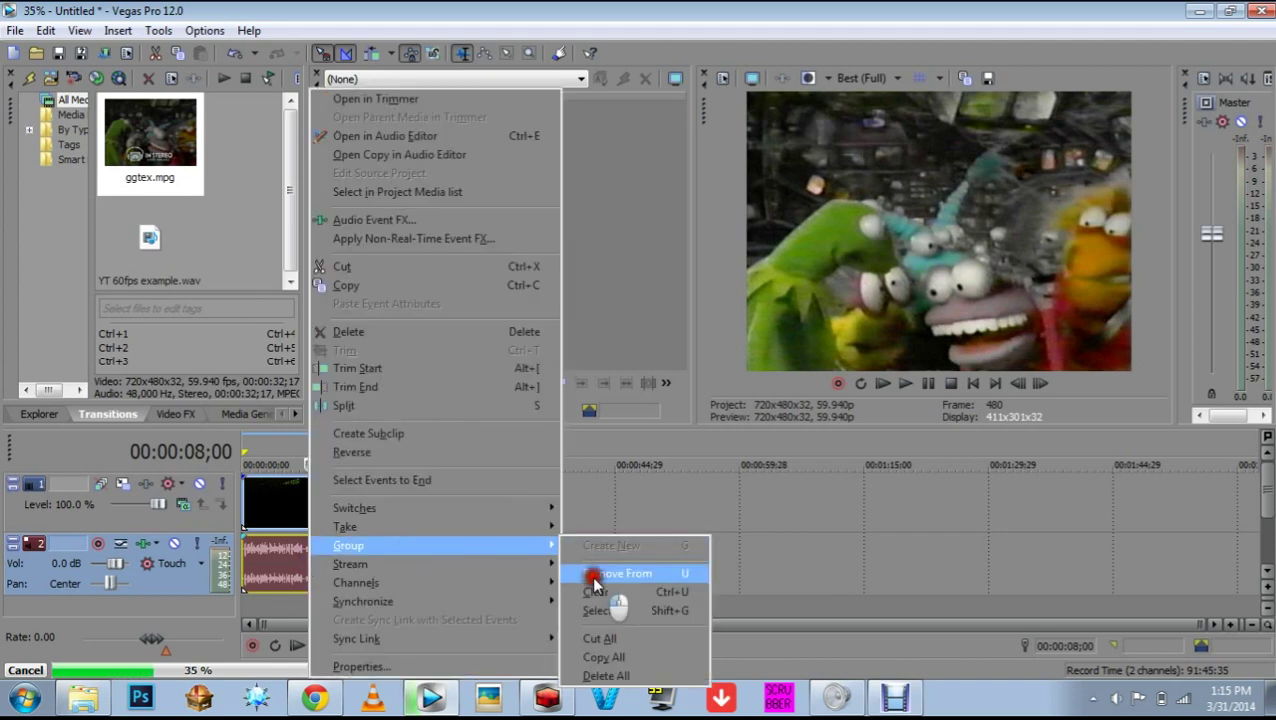
{"action": "left_click", "coordinate": [594, 575]}
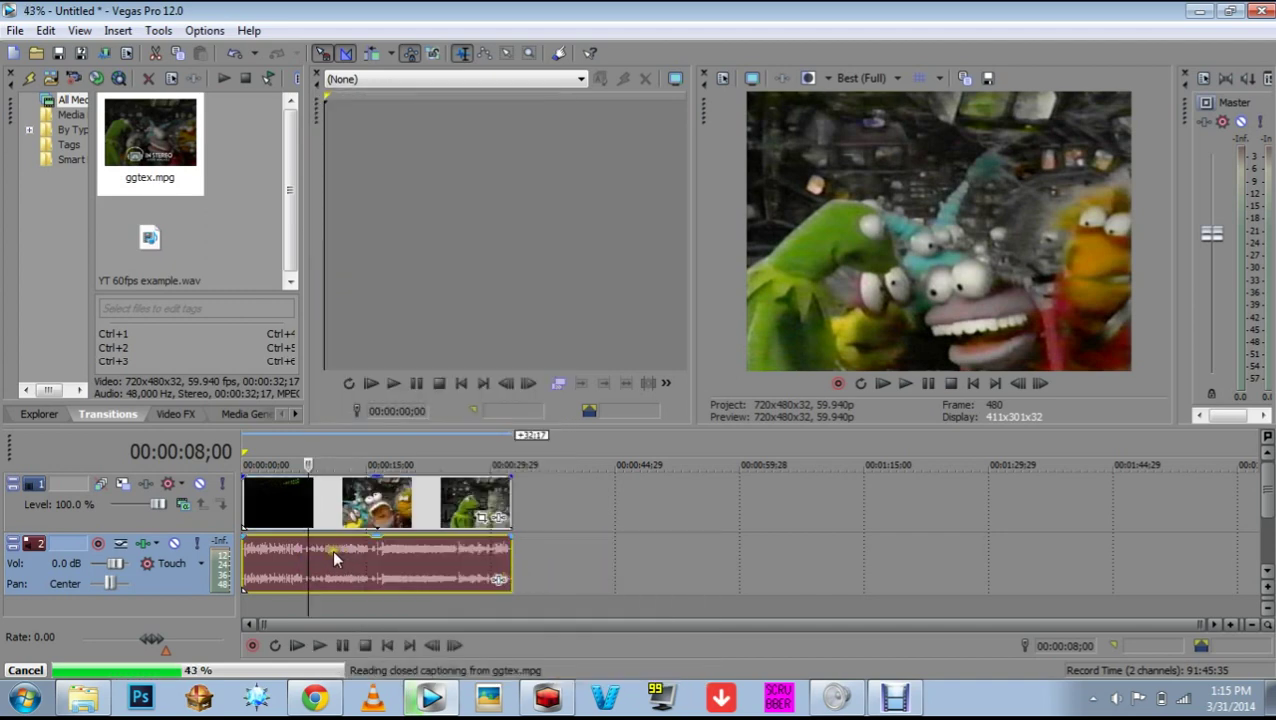
{"action": "key", "text": "Delete"}
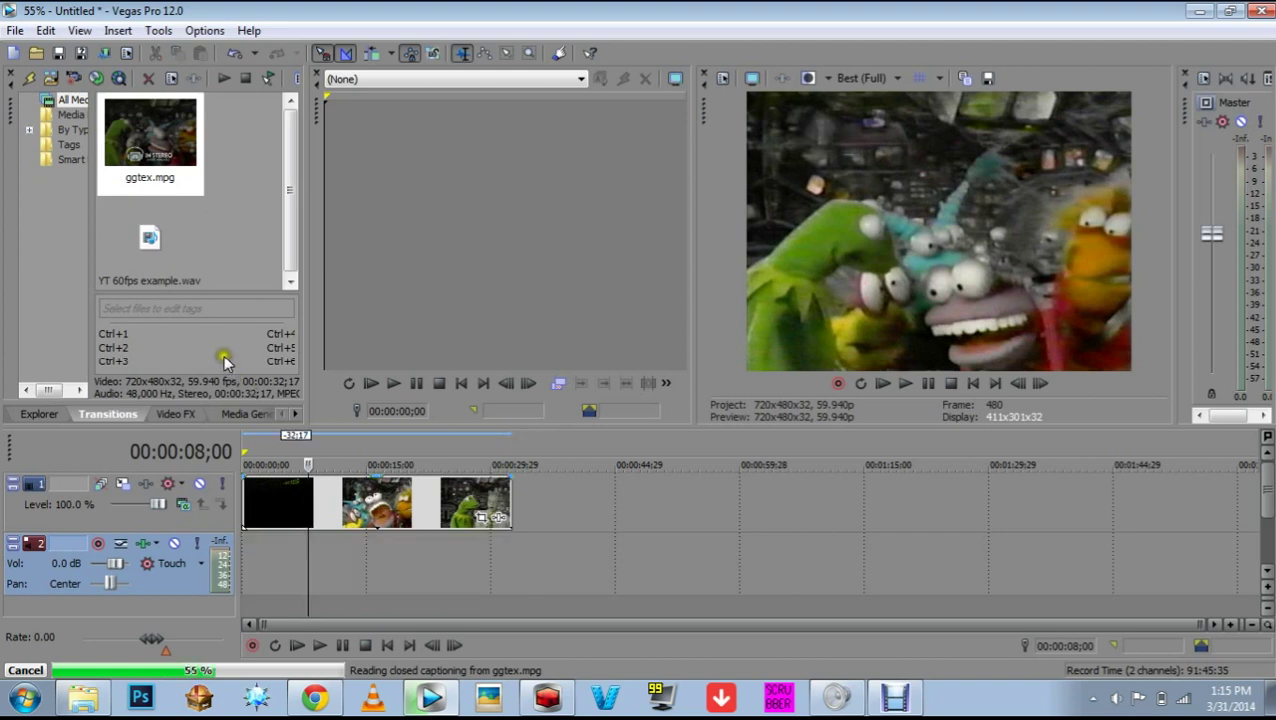
Place YT 60fps example.wav at the start of the audio track and stretch the ggtex.mpg video to the same length.
{"action": "left_click_drag", "start_coordinate": [165, 247], "coordinate": [250, 550]}
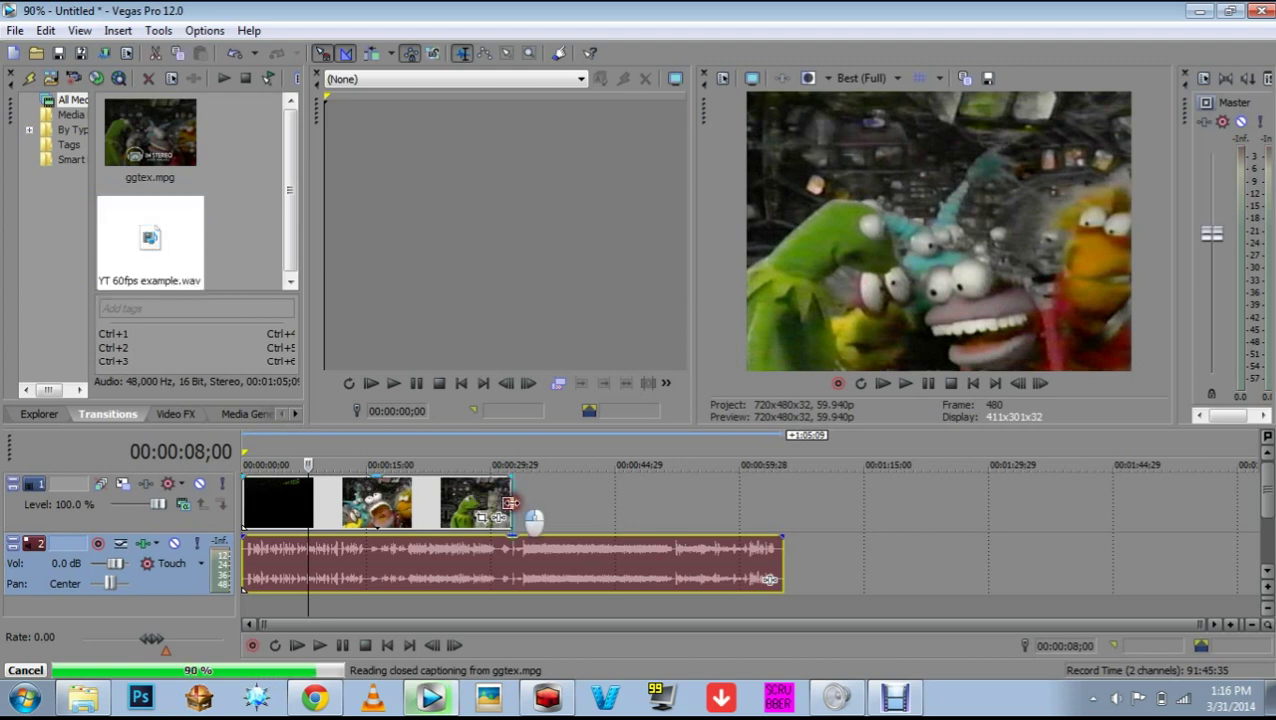
{"action": "left_click_drag", "start_coordinate": [516, 507], "coordinate": [783, 486]}
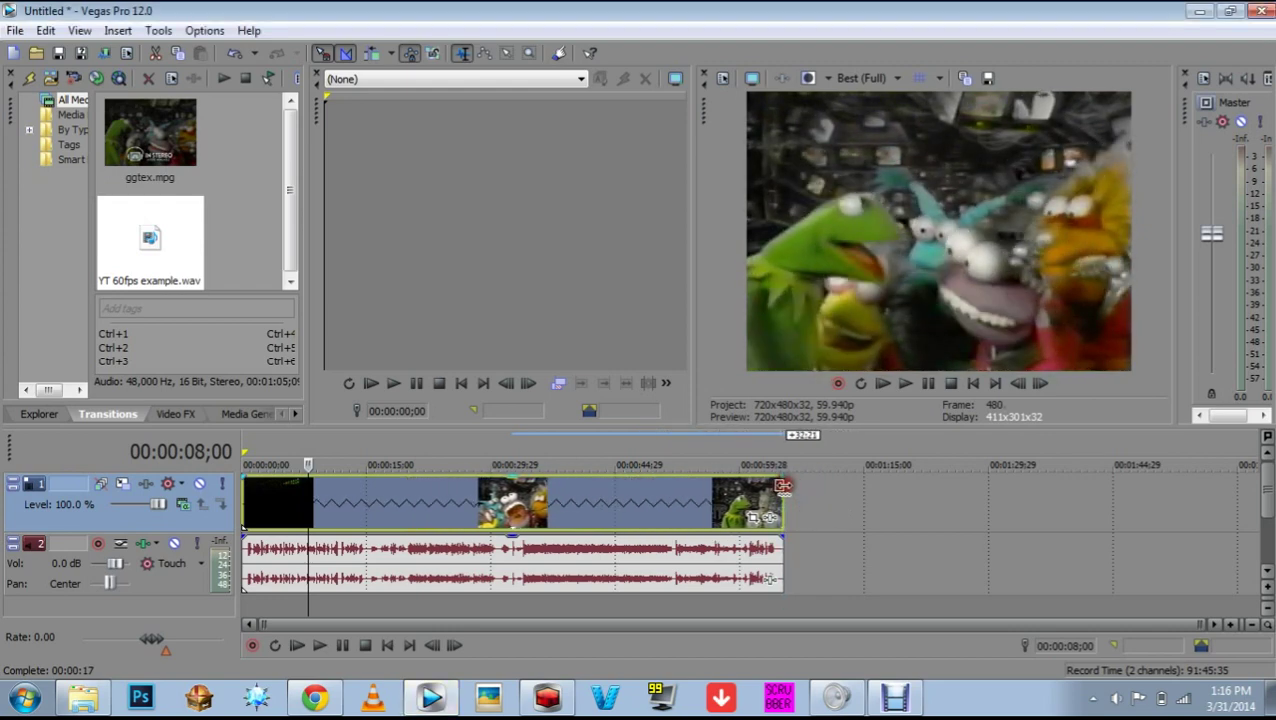
Disable resampling for the ggtex video event on the timeline.
{"action": "right_click", "coordinate": [642, 492]}
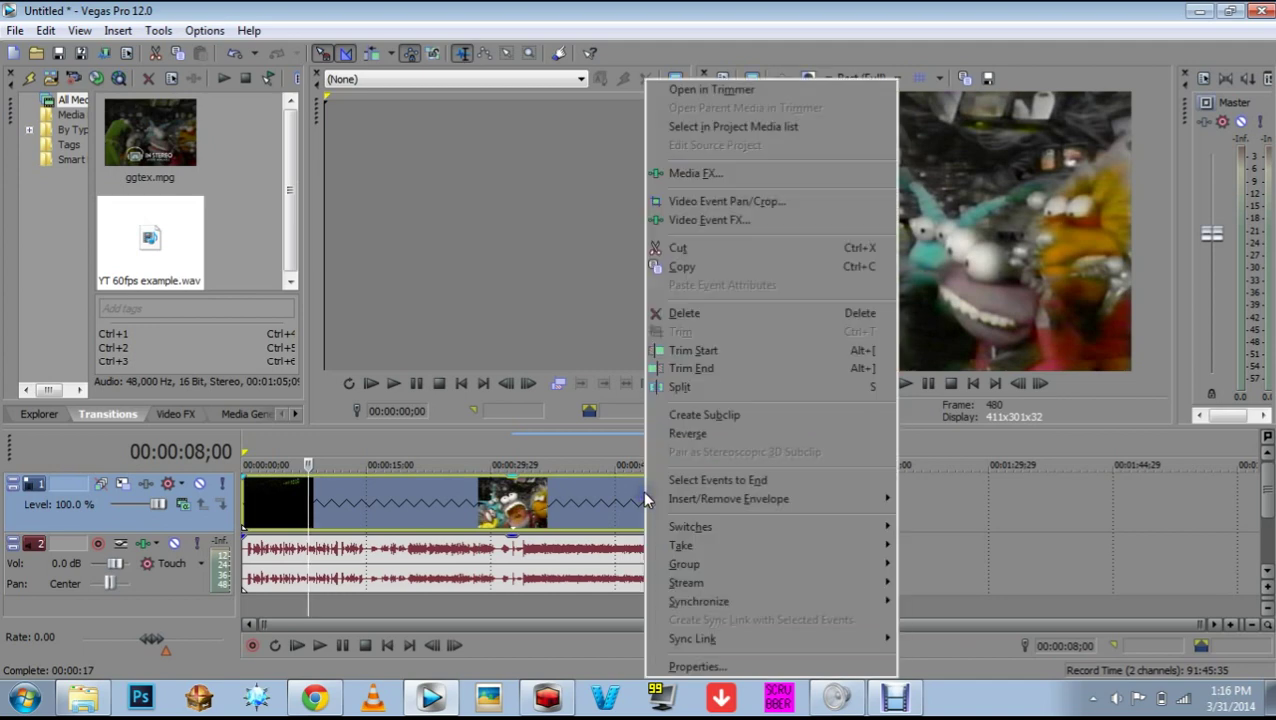
{"action": "left_click", "coordinate": [696, 666]}
{"action": "left_click", "coordinate": [519, 291]}
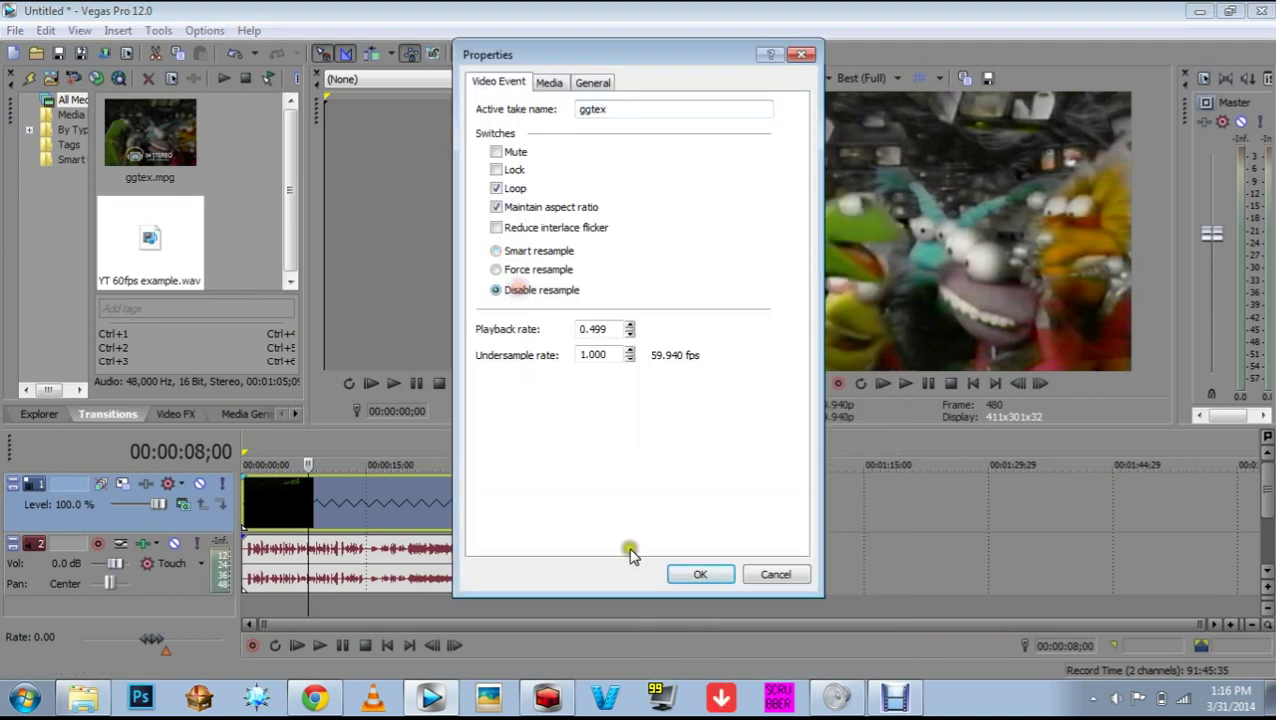
{"action": "left_click", "coordinate": [700, 574]}
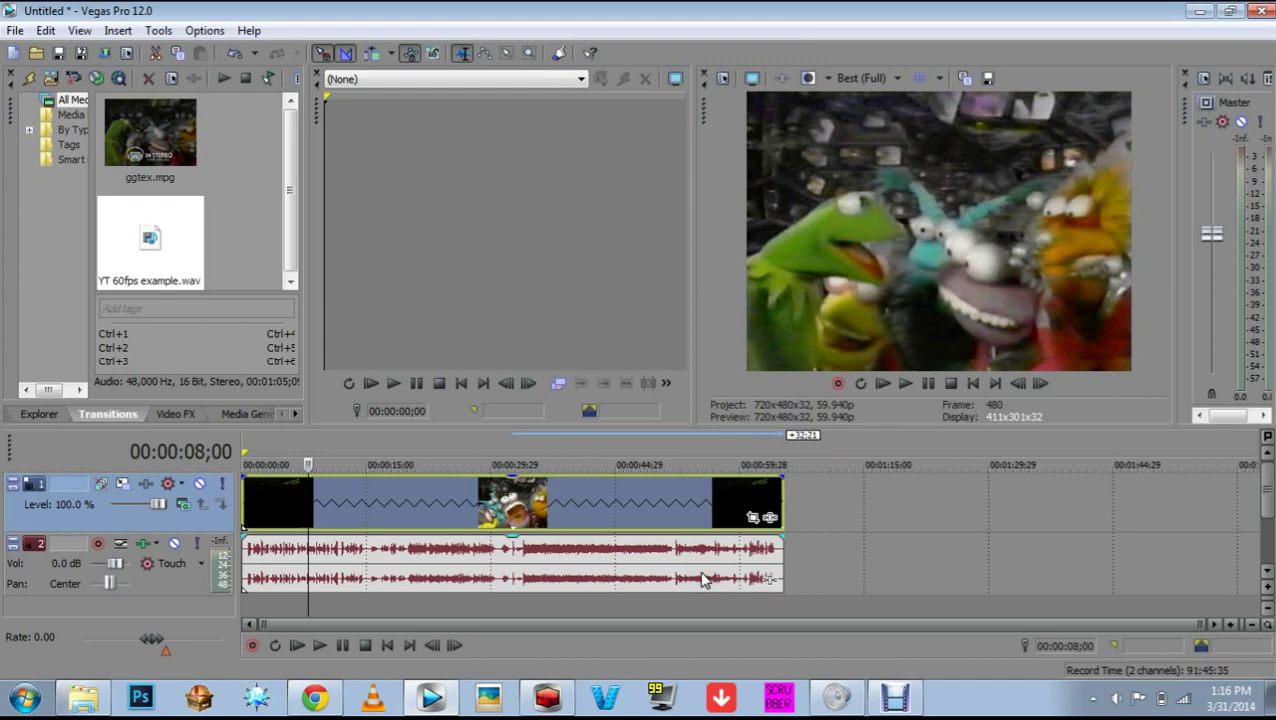
Set the project's video frame rate to 29.970 (NTSC) in the project properties.
{"action": "left_click", "coordinate": [17, 35]}
{"action": "left_click", "coordinate": [109, 363]}
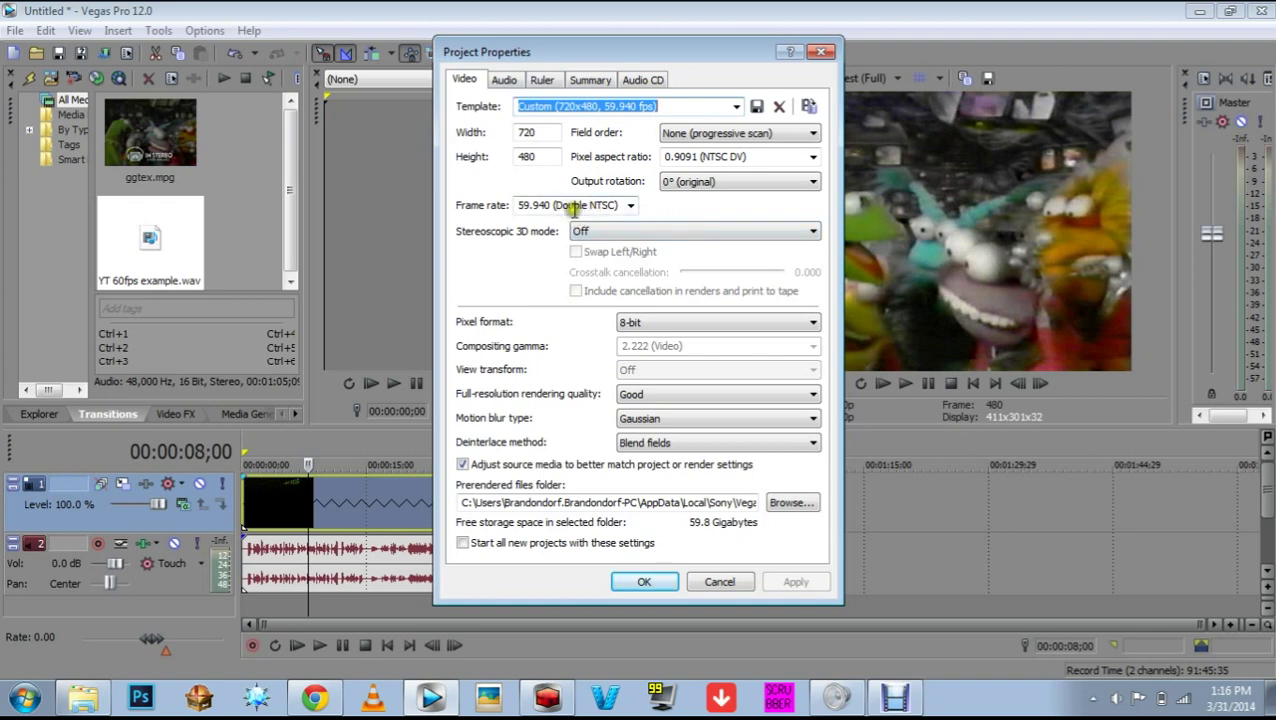
{"action": "left_click", "coordinate": [629, 205]}
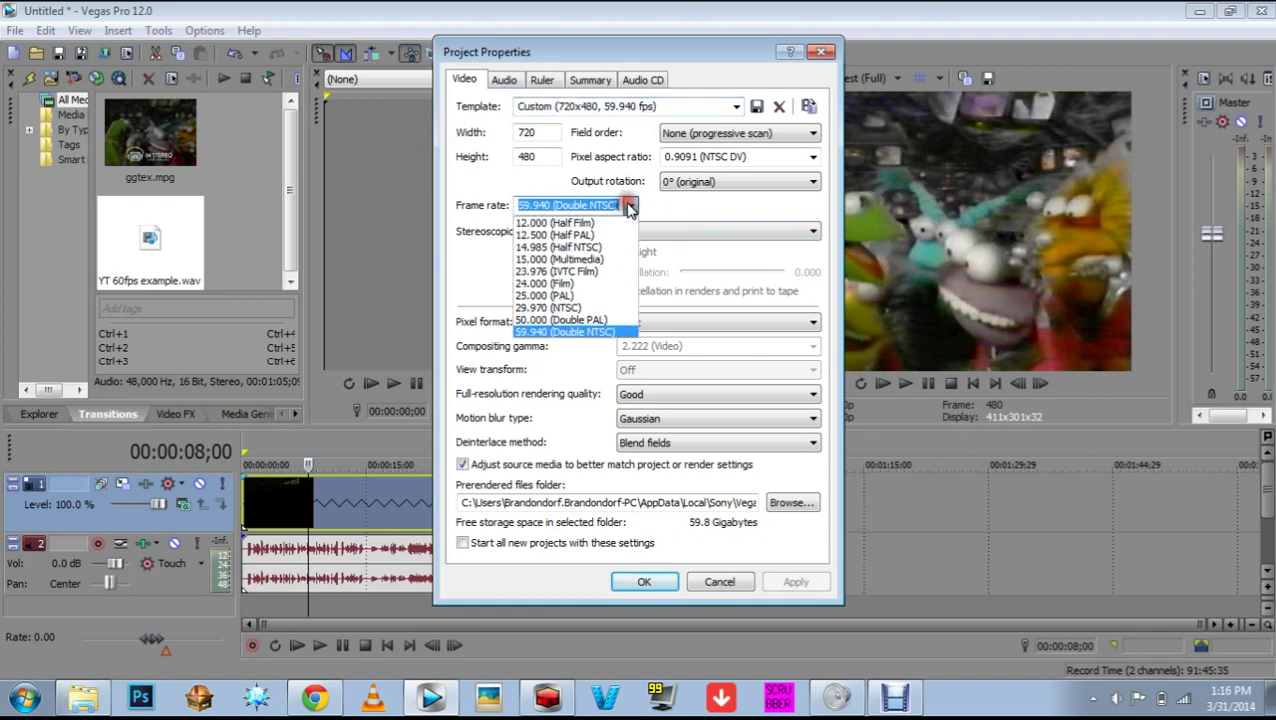
{"action": "left_click", "coordinate": [568, 309]}
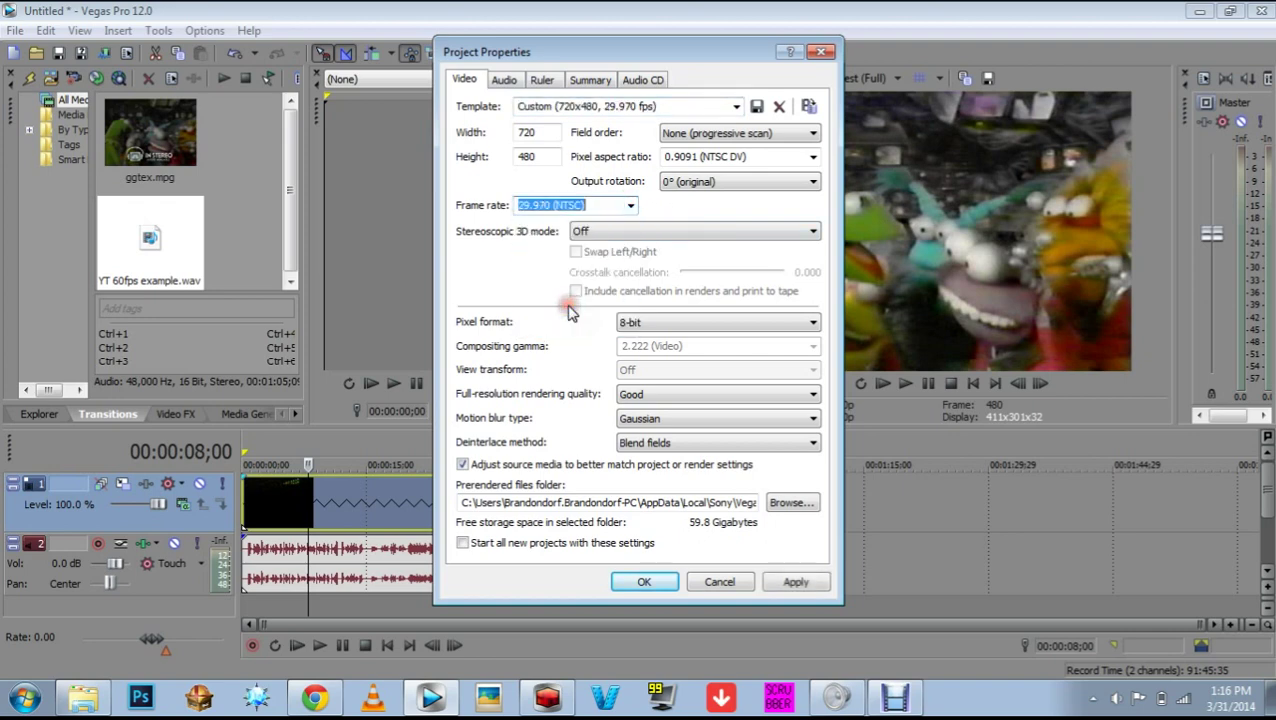
Set the pixel format to 32-bit floating point (full range), view transform to Off and compositing gamma to 2.222 (Video).
{"action": "left_click", "coordinate": [636, 322]}
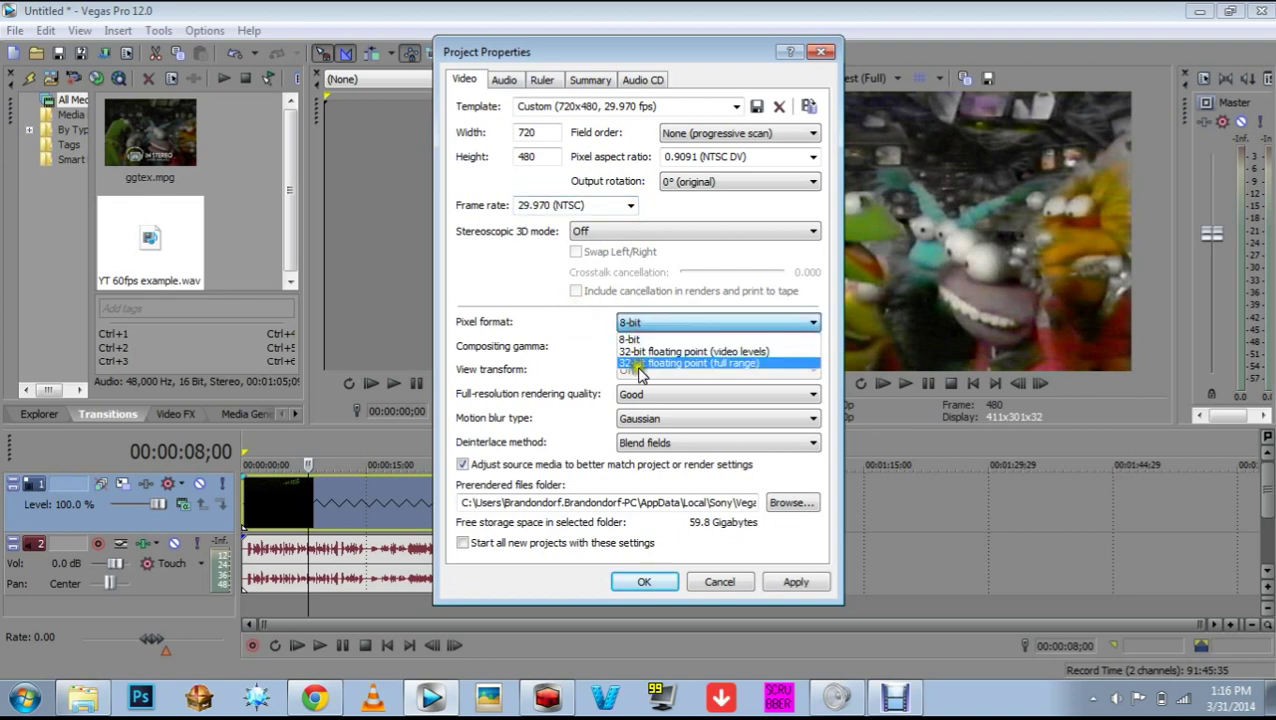
{"action": "left_click", "coordinate": [641, 364]}
{"action": "left_click", "coordinate": [640, 369]}
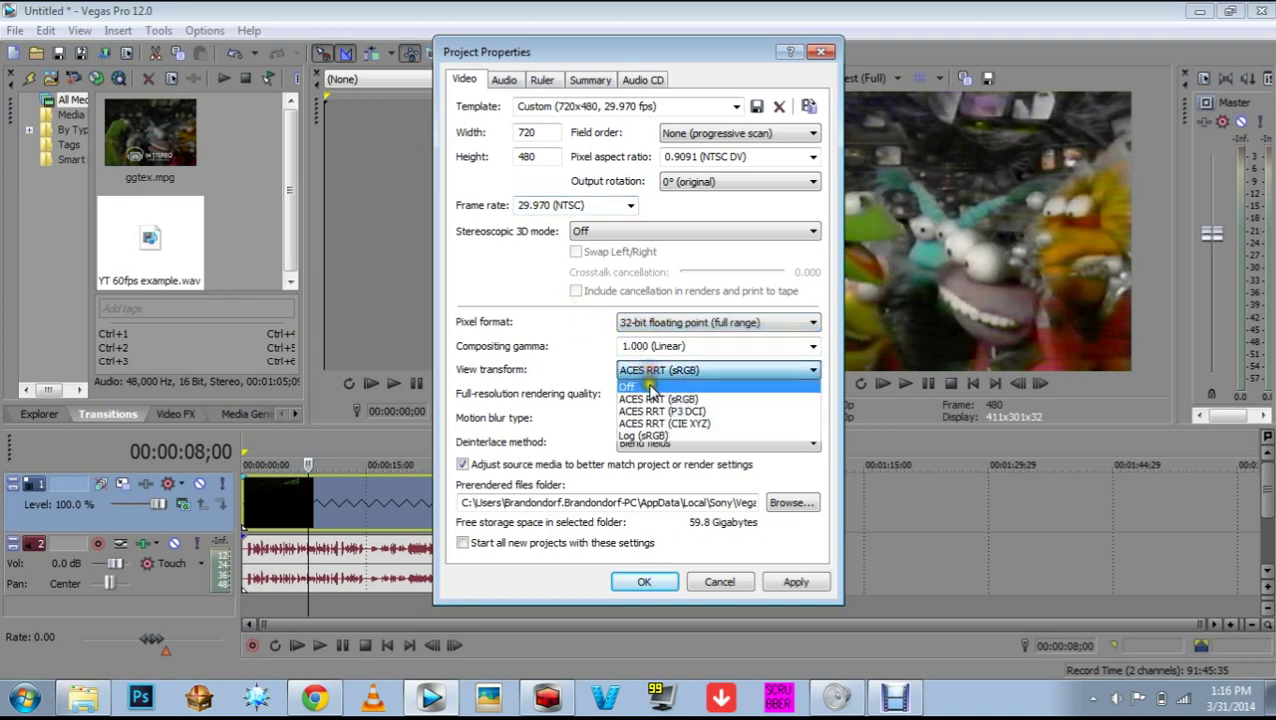
{"action": "left_click", "coordinate": [648, 382]}
{"action": "left_click", "coordinate": [790, 346]}
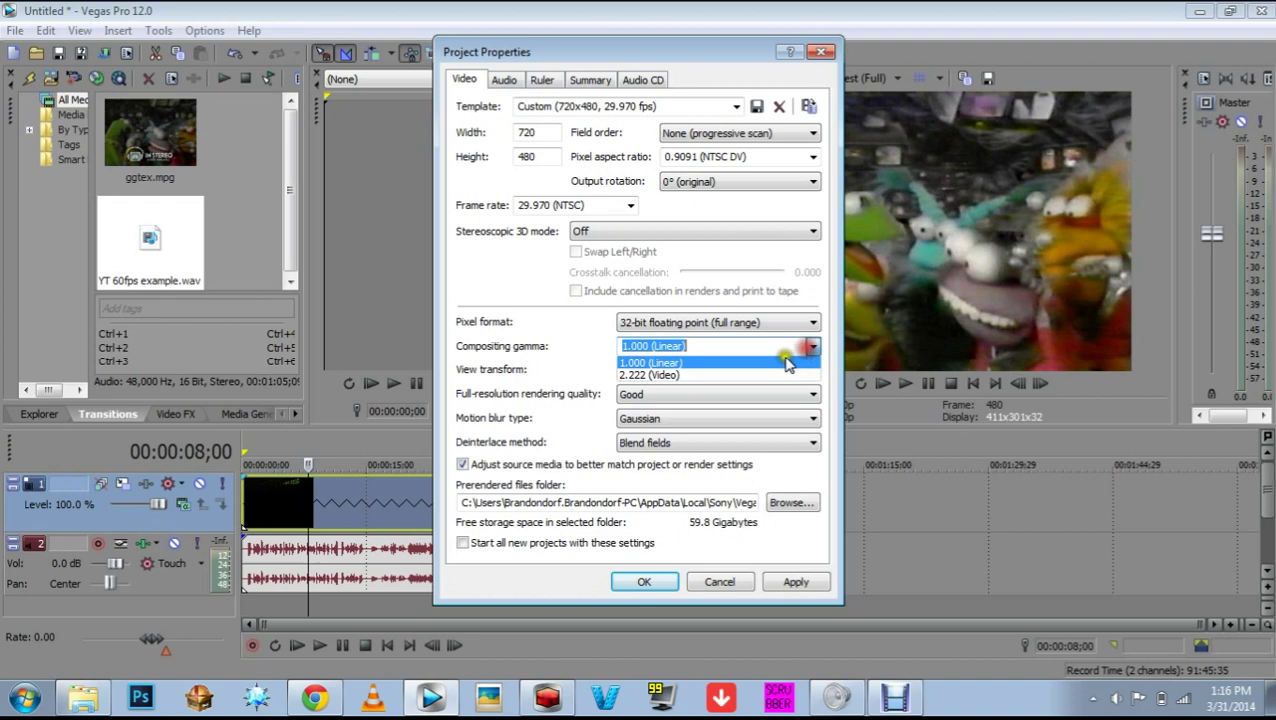
{"action": "left_click", "coordinate": [736, 367]}
Set full-resolution rendering quality to Best and deinterlace method to None, and apply the project properties.
{"action": "left_click", "coordinate": [690, 400]}
{"action": "left_click", "coordinate": [648, 445]}
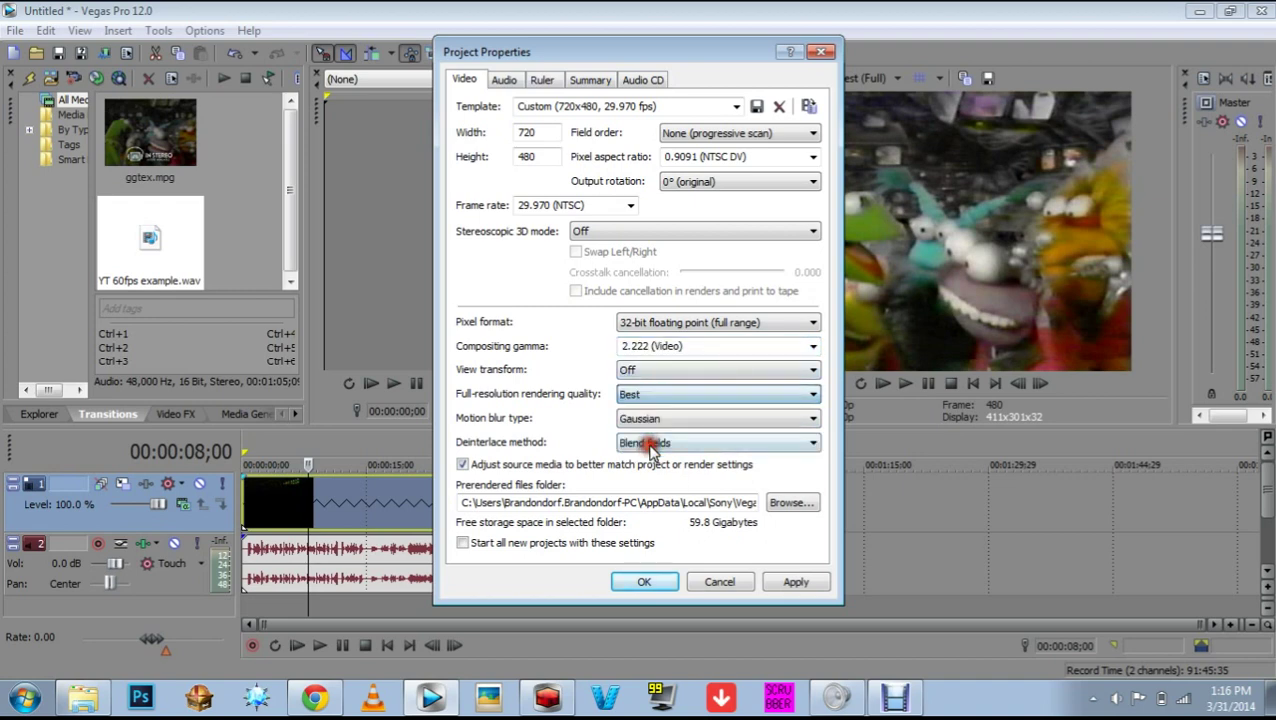
{"action": "left_click", "coordinate": [638, 445]}
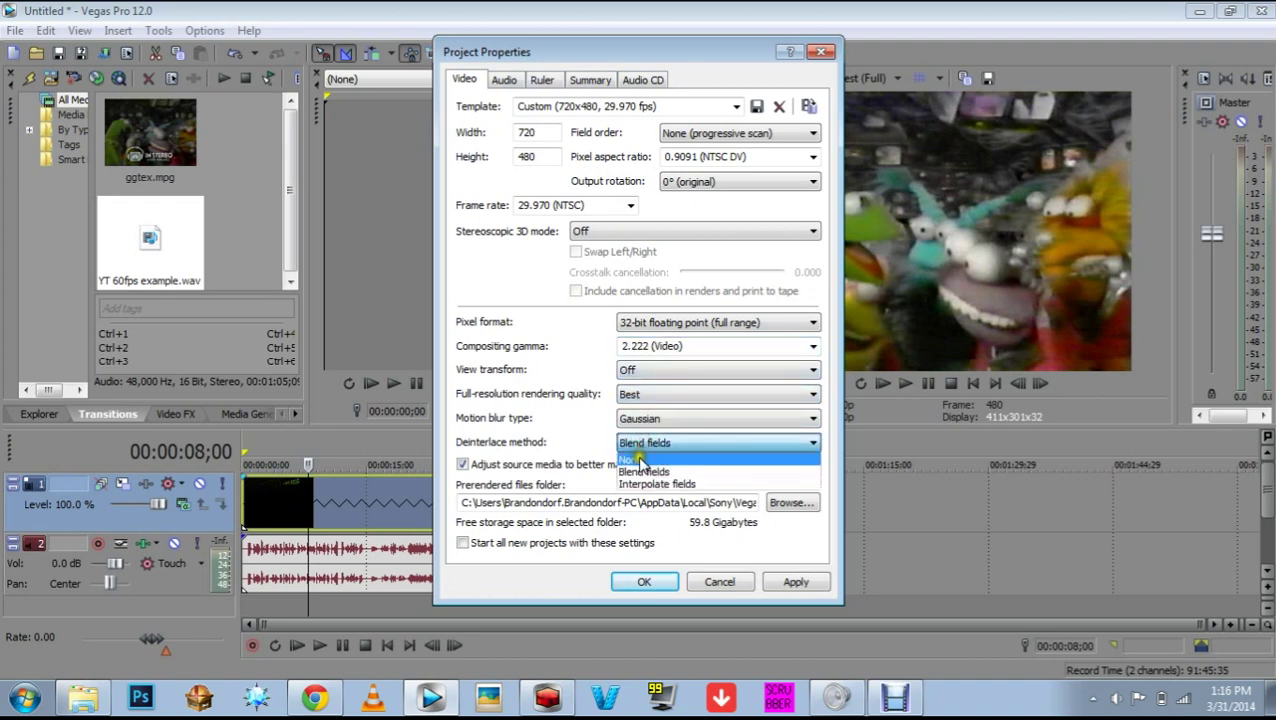
{"action": "left_click", "coordinate": [638, 460]}
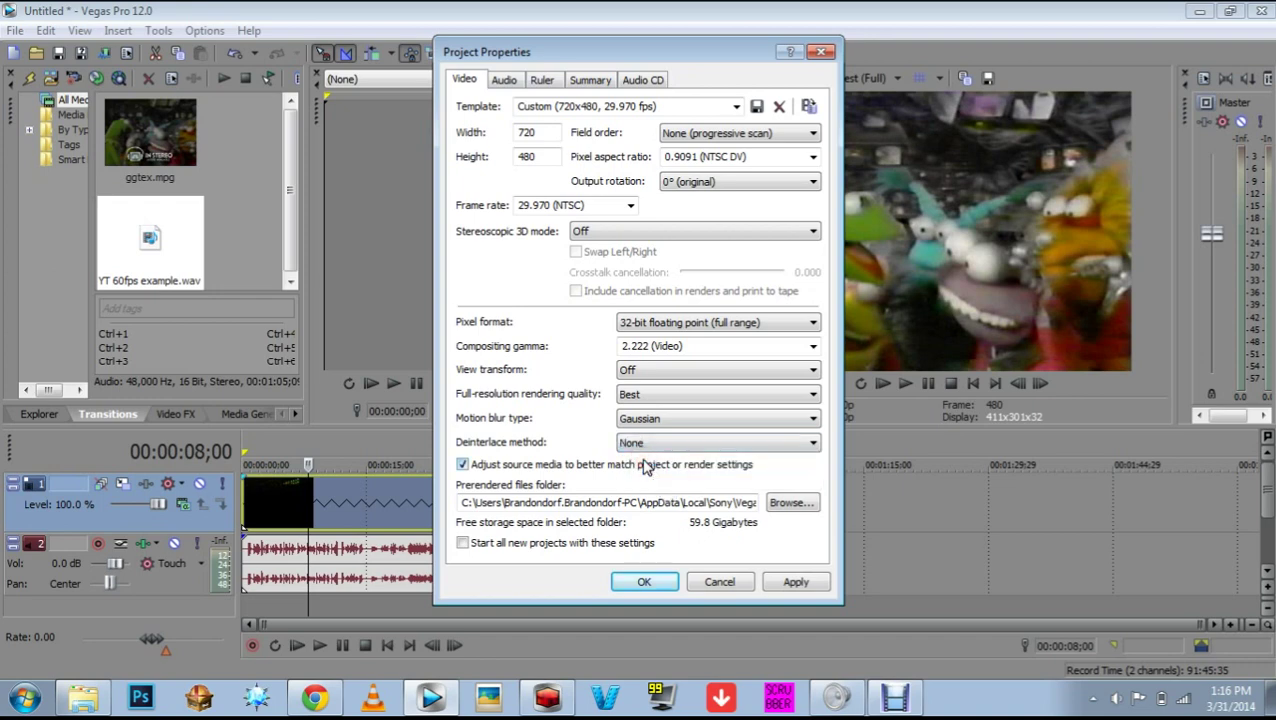
{"action": "left_click", "coordinate": [644, 582]}
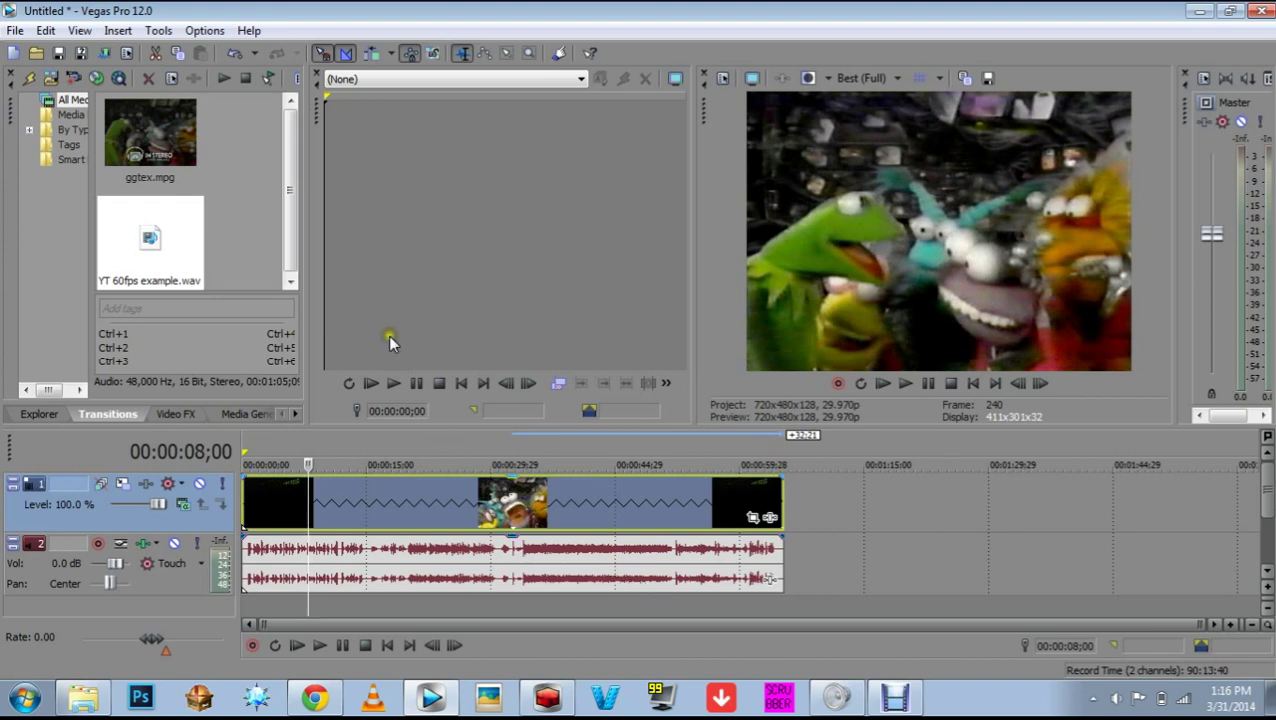
Render the project to Documents as YT 60fps example using the MainConcept MPEG-2 Program Stream NTSC template.
{"action": "left_click", "coordinate": [12, 30]}
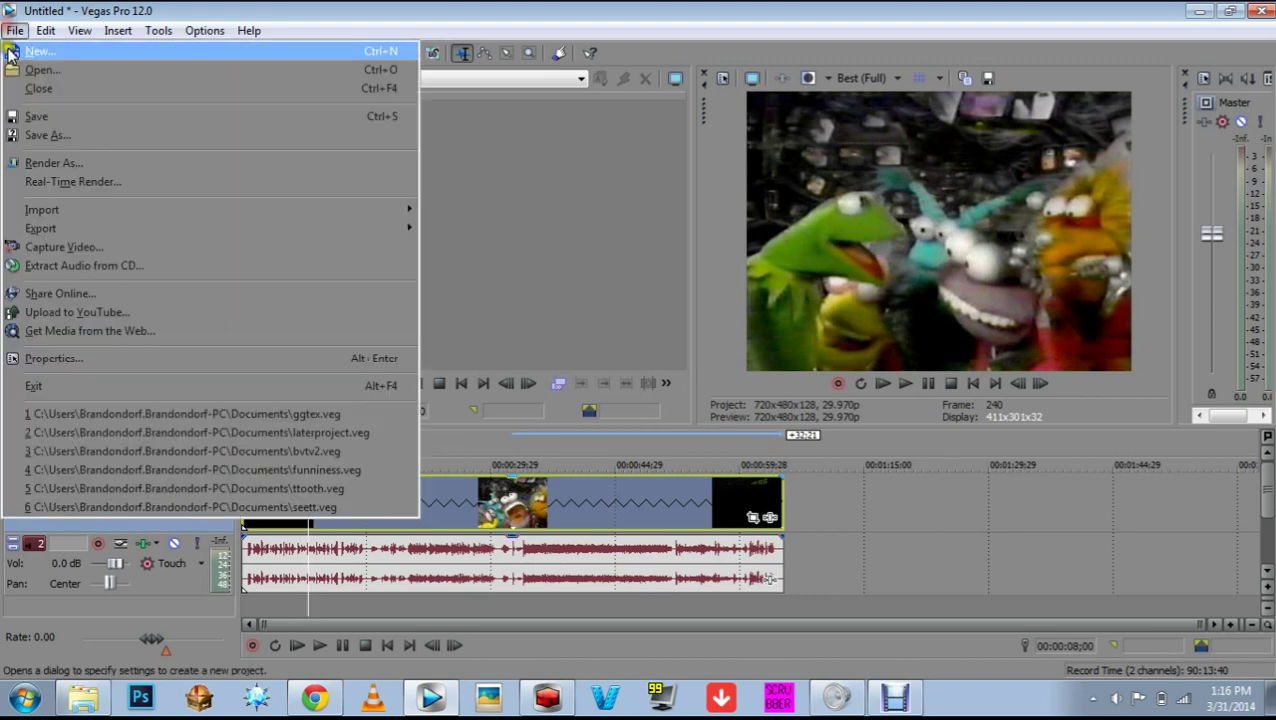
{"action": "left_click", "coordinate": [53, 160]}
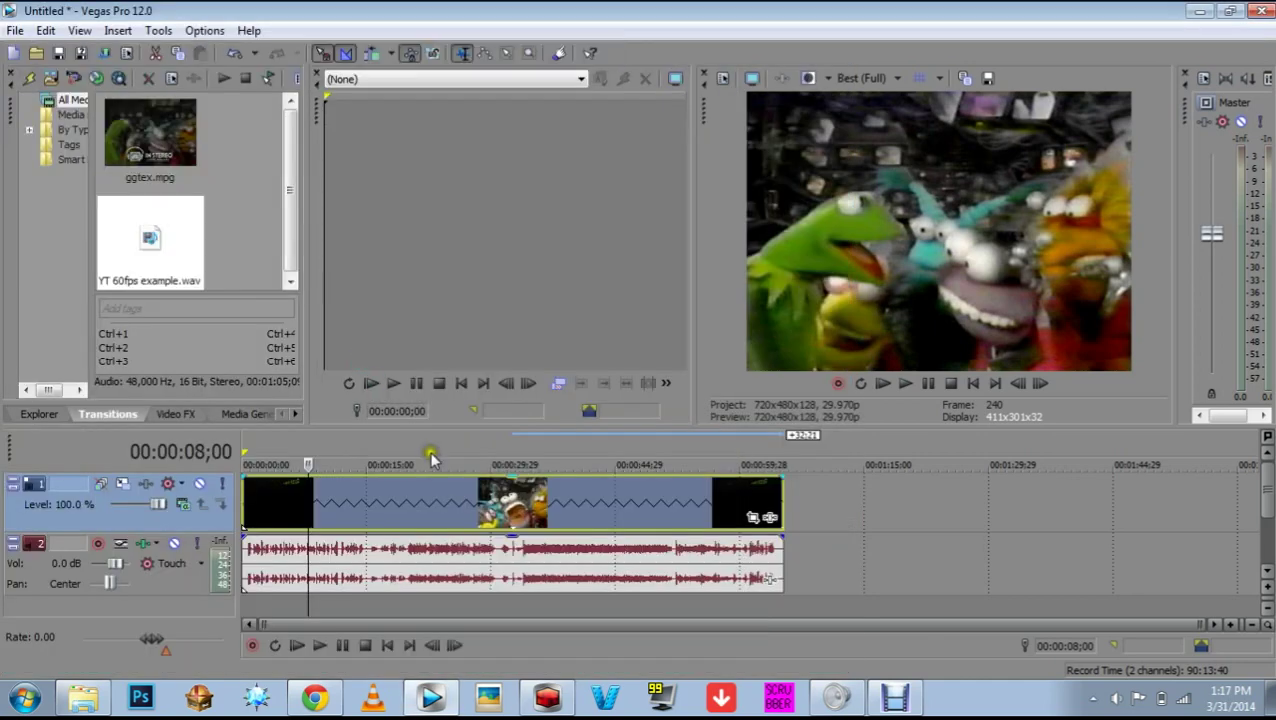
{"action": "left_click", "coordinate": [430, 666]}
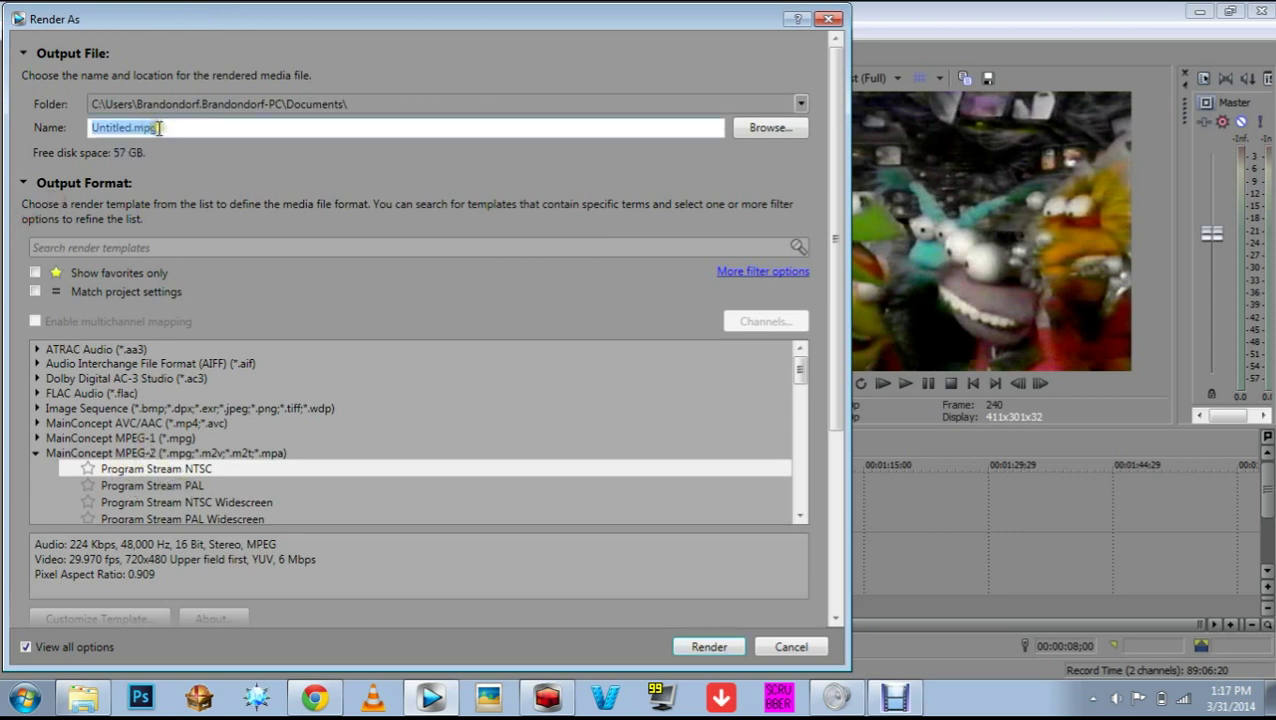
{"action": "type", "text": "YT 60f"}
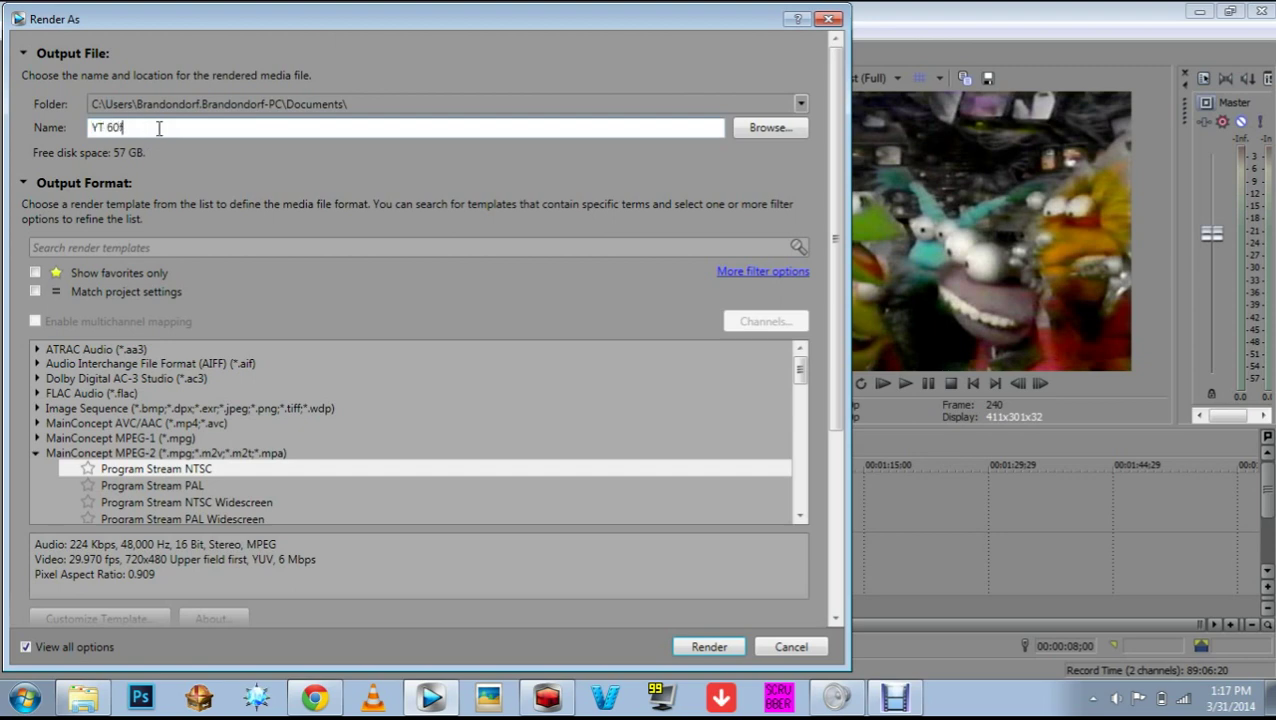
{"action": "type", "text": "ps example"}
{"action": "left_click", "coordinate": [705, 647]}
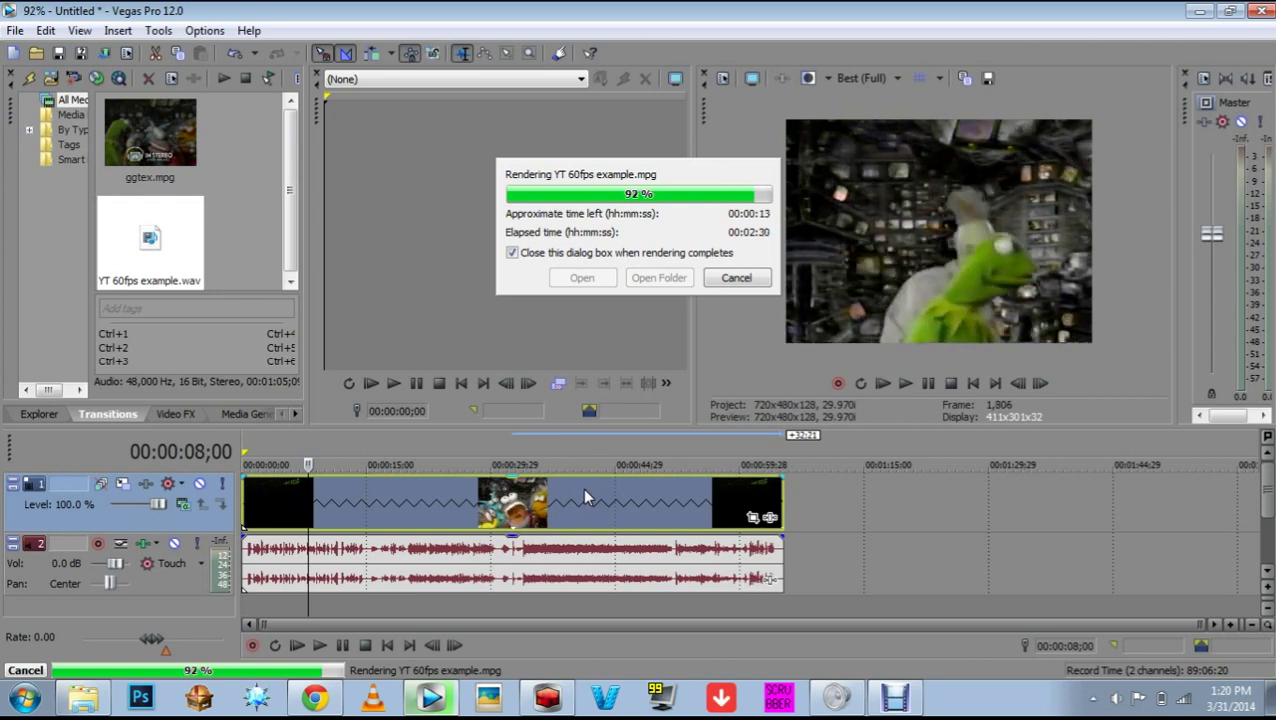
Switch to Chrome and upload YT 60fps example.mpg from Documents to YouTube.
{"action": "left_click", "coordinate": [335, 700]}
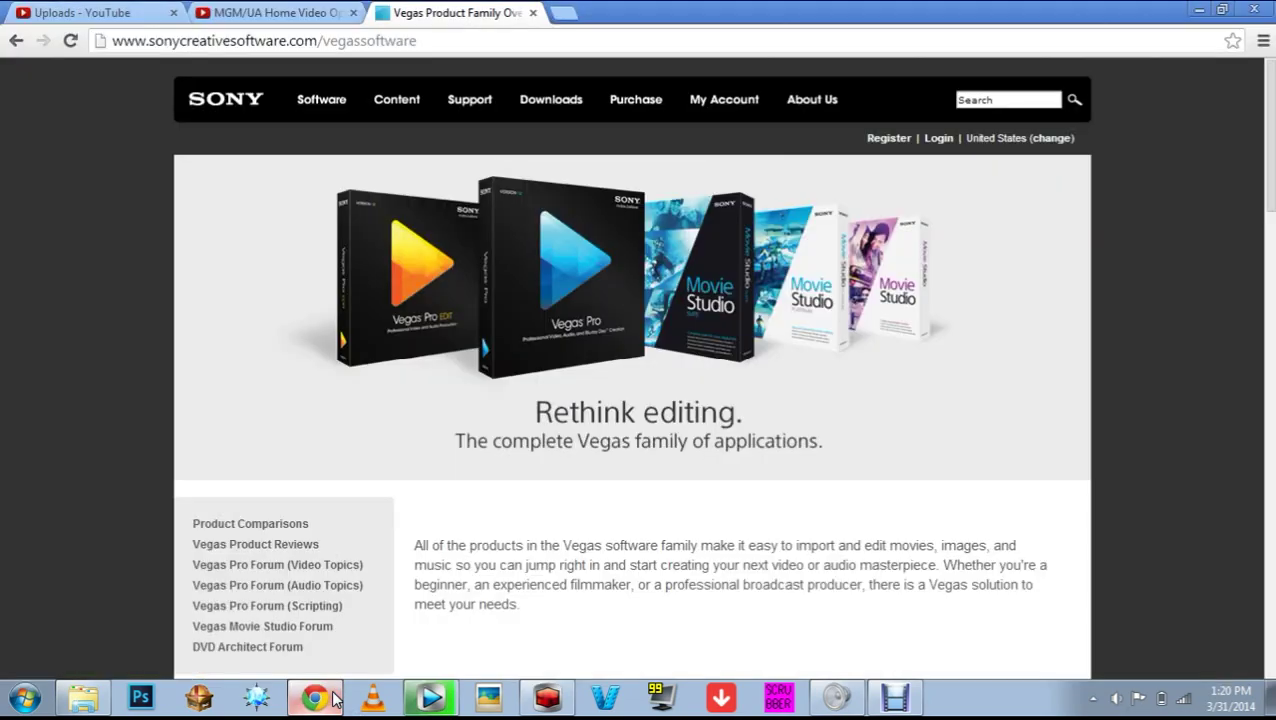
{"action": "left_click", "coordinate": [86, 12]}
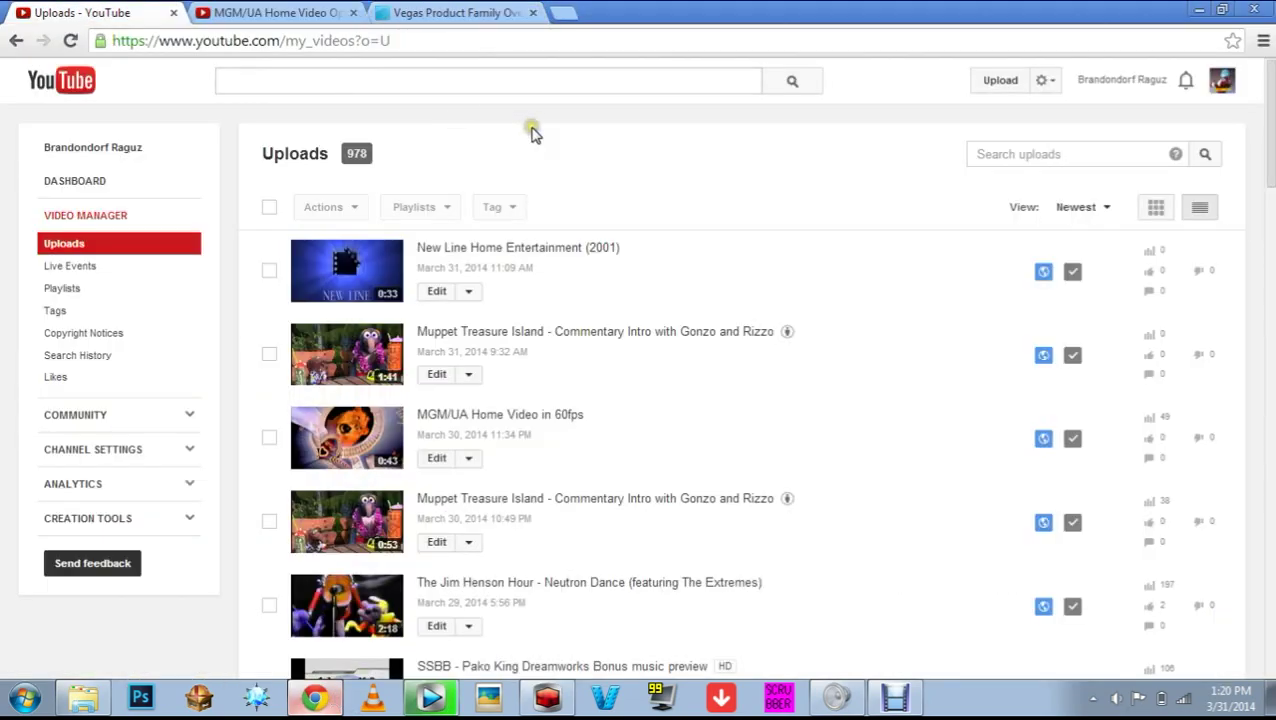
{"action": "left_click", "coordinate": [984, 80]}
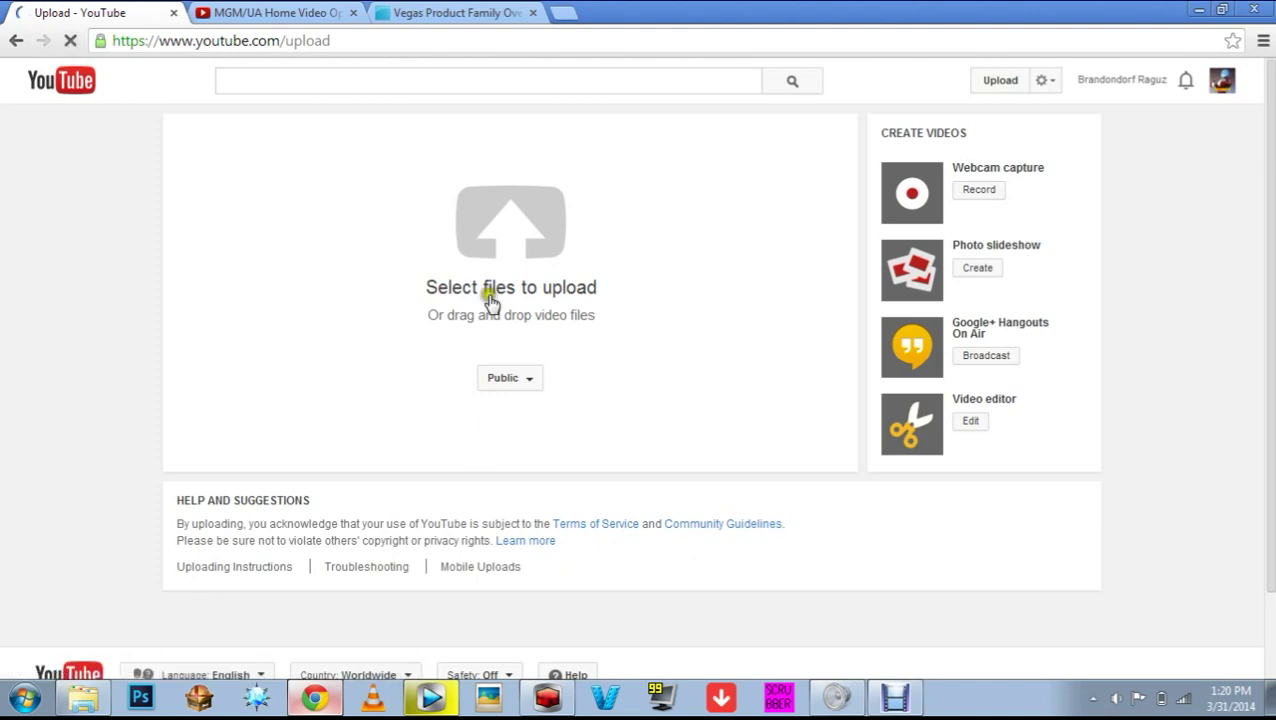
{"action": "left_click", "coordinate": [485, 258]}
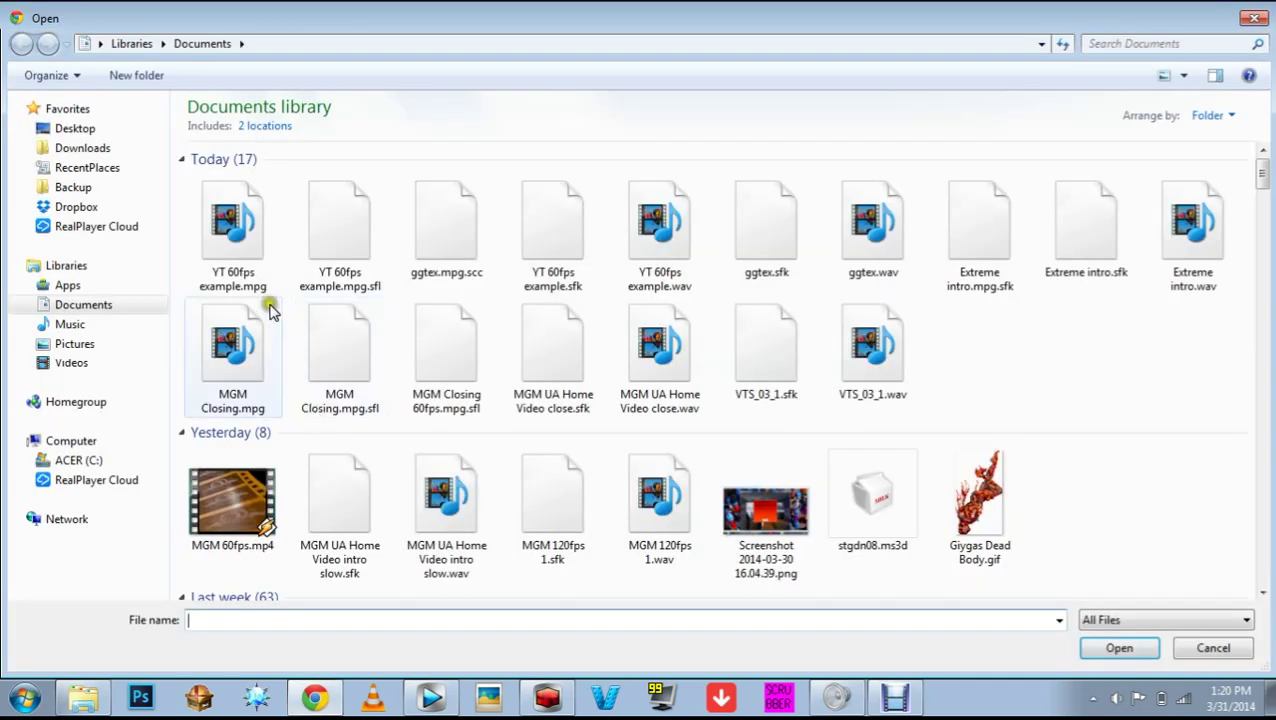
{"action": "left_click", "coordinate": [245, 238]}
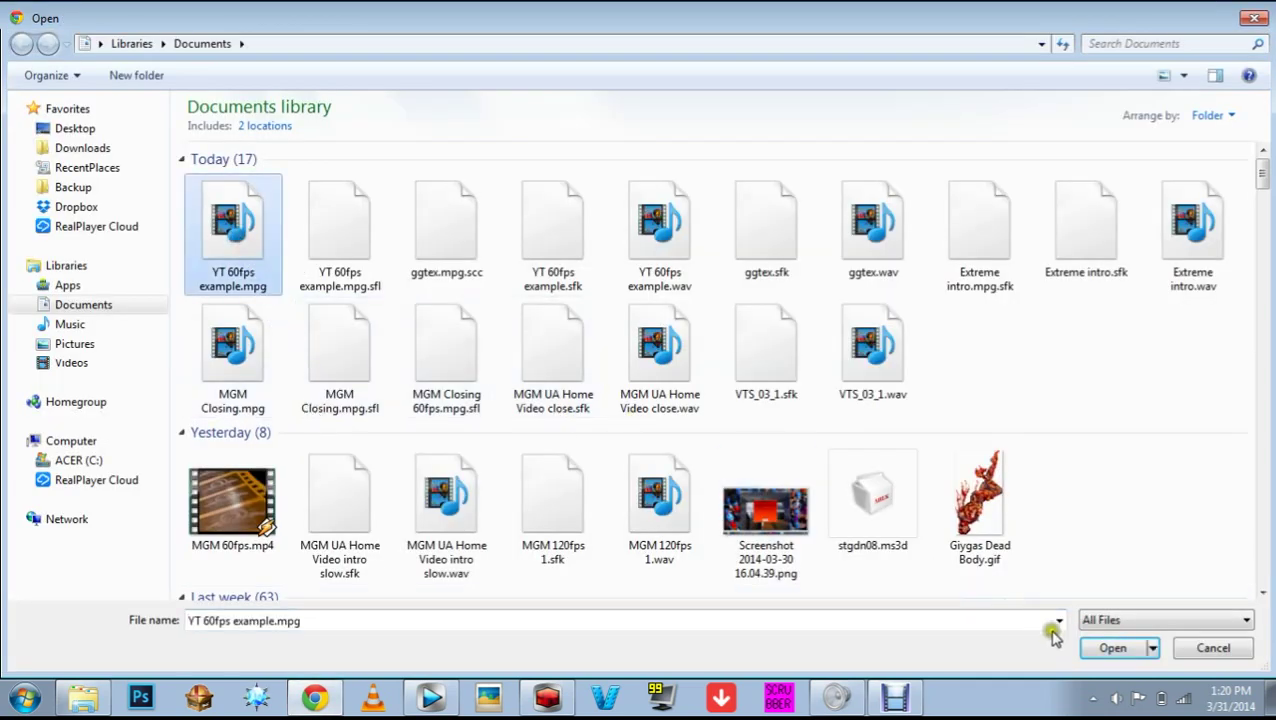
{"action": "left_click", "coordinate": [1092, 647]}
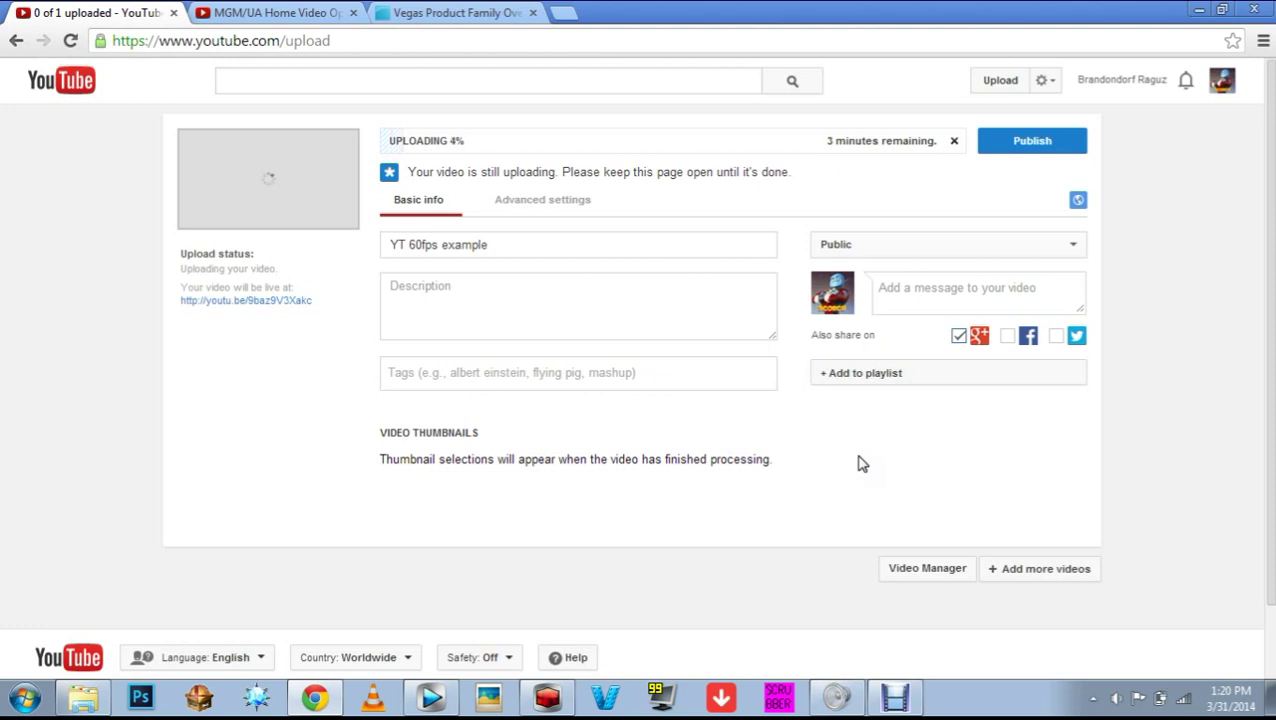
{"action": "left_click", "coordinate": [655, 374]}
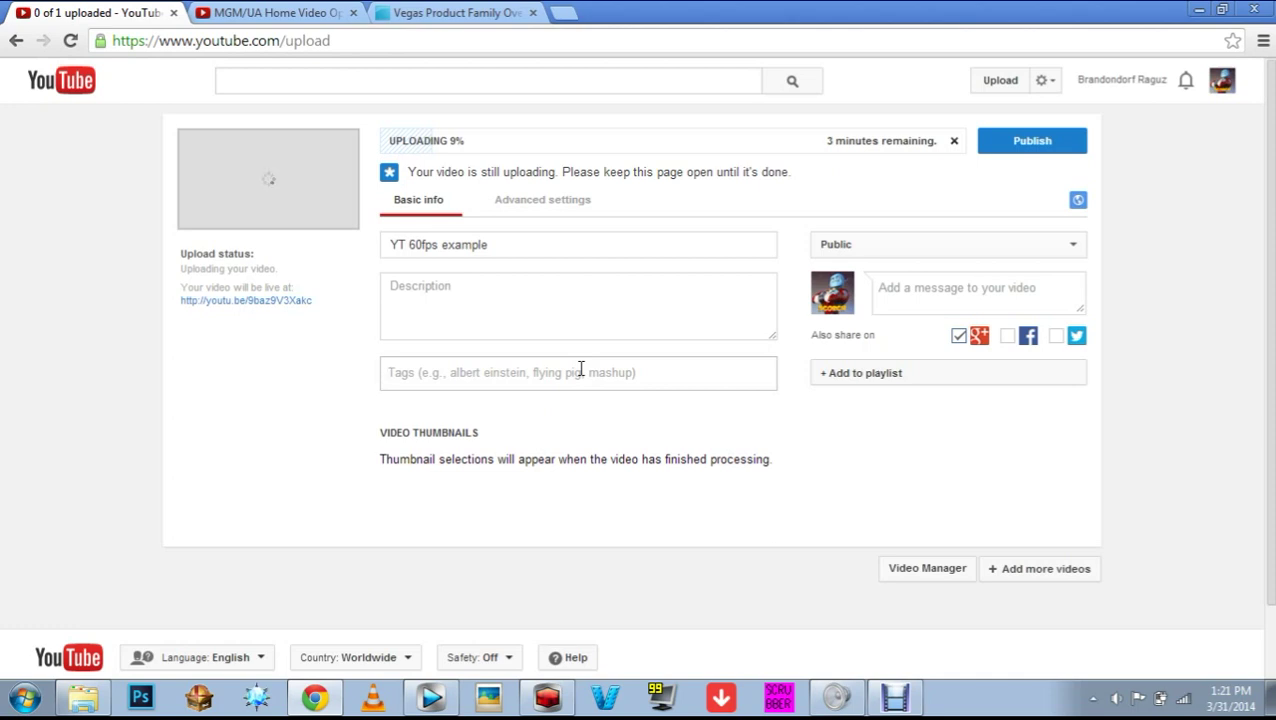
{"action": "left_click", "coordinate": [580, 369]}
{"action": "type", "text": "Mupet"}
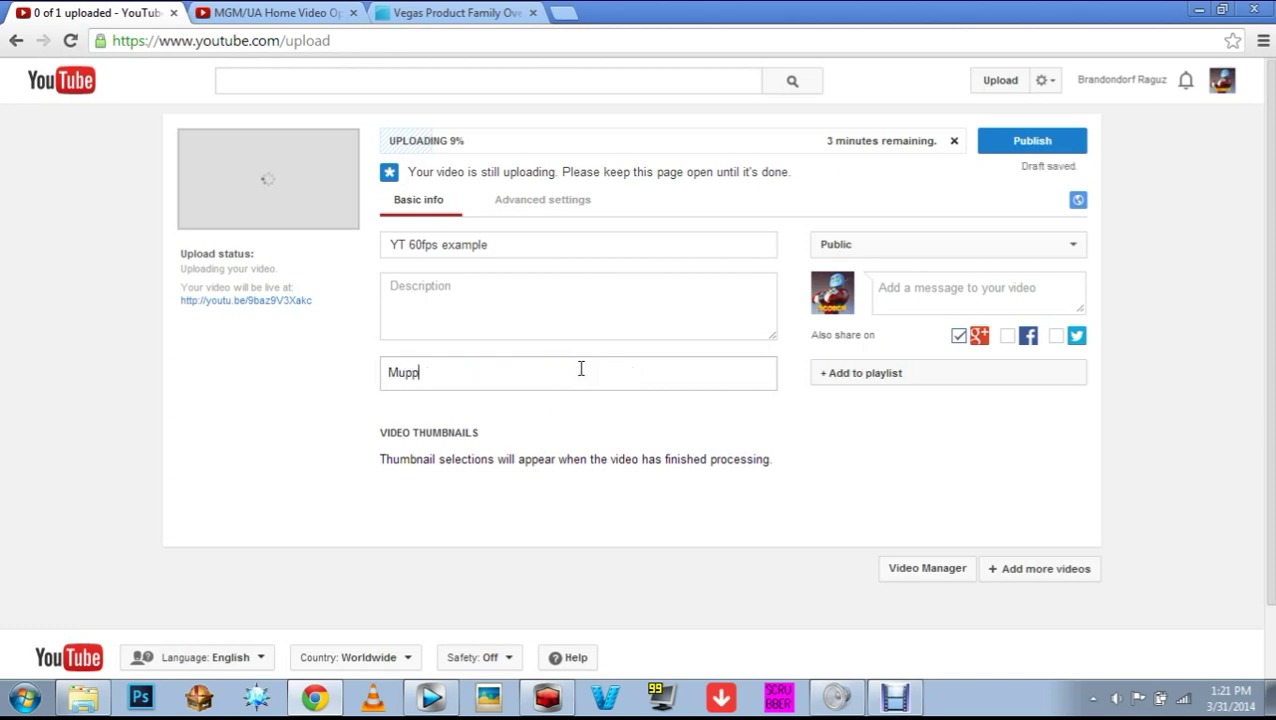
{"action": "key", "text": "BackSpace"}
{"action": "key", "text": "BackSpace"}
{"action": "key", "text": "BackSpace"}
{"action": "key", "text": "BackSpace"}
{"action": "key", "text": "BackSpace"}
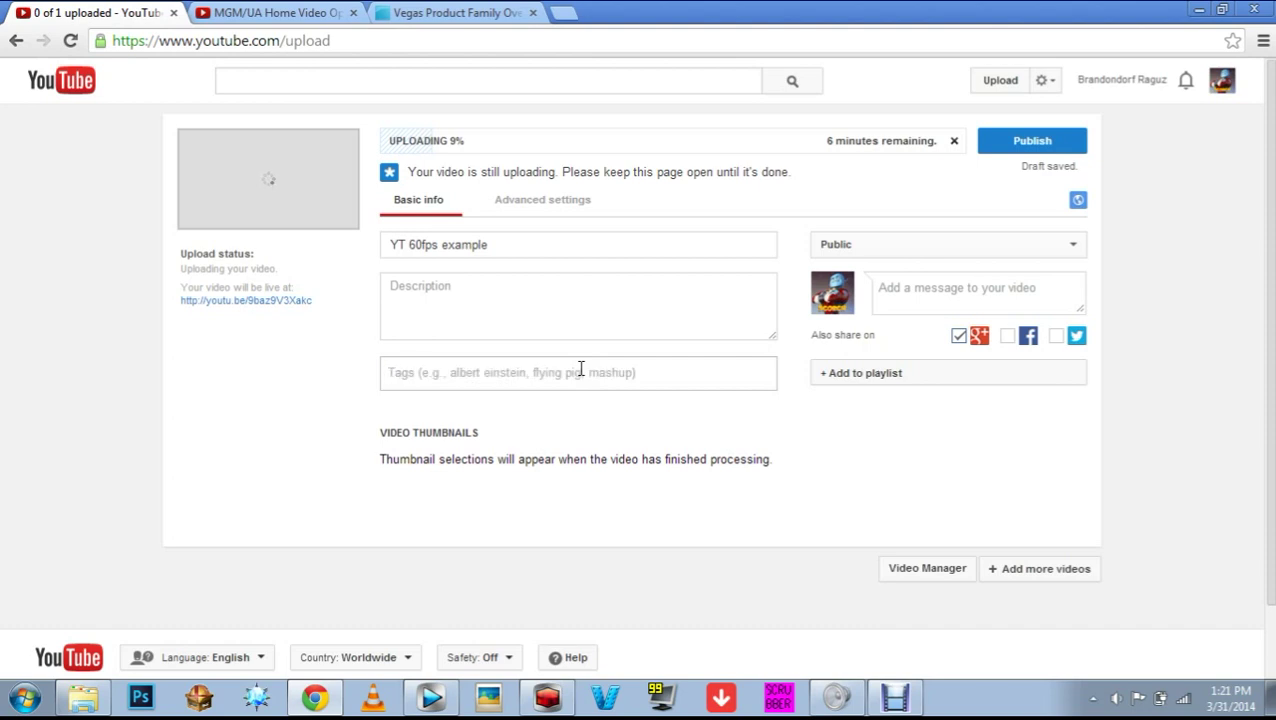
Add the tags YouTube, HTML5 and 60fps to the uploading video.
{"action": "type", "text": "YouTube,"}
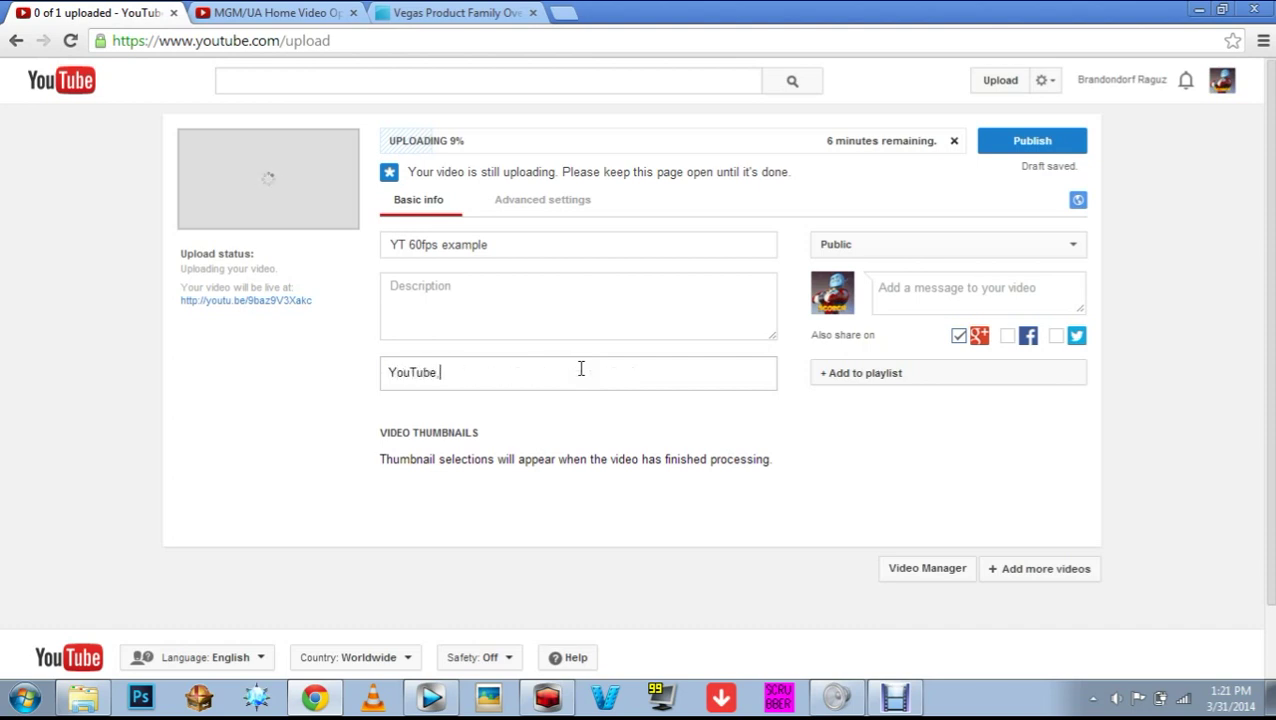
{"action": "key", "text": "Return"}
{"action": "type", "text": "HTML"}
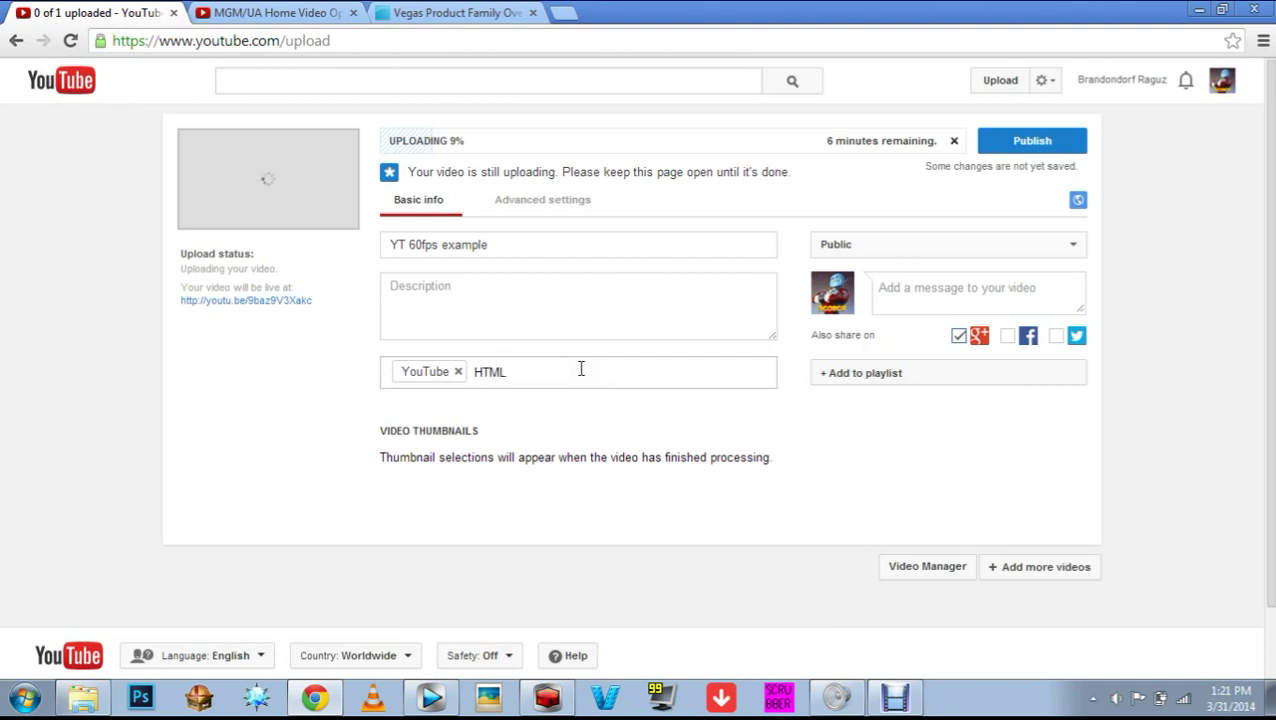
{"action": "type", "text": "5"}
{"action": "key", "text": "Return"}
{"action": "type", "text": "60fps"}
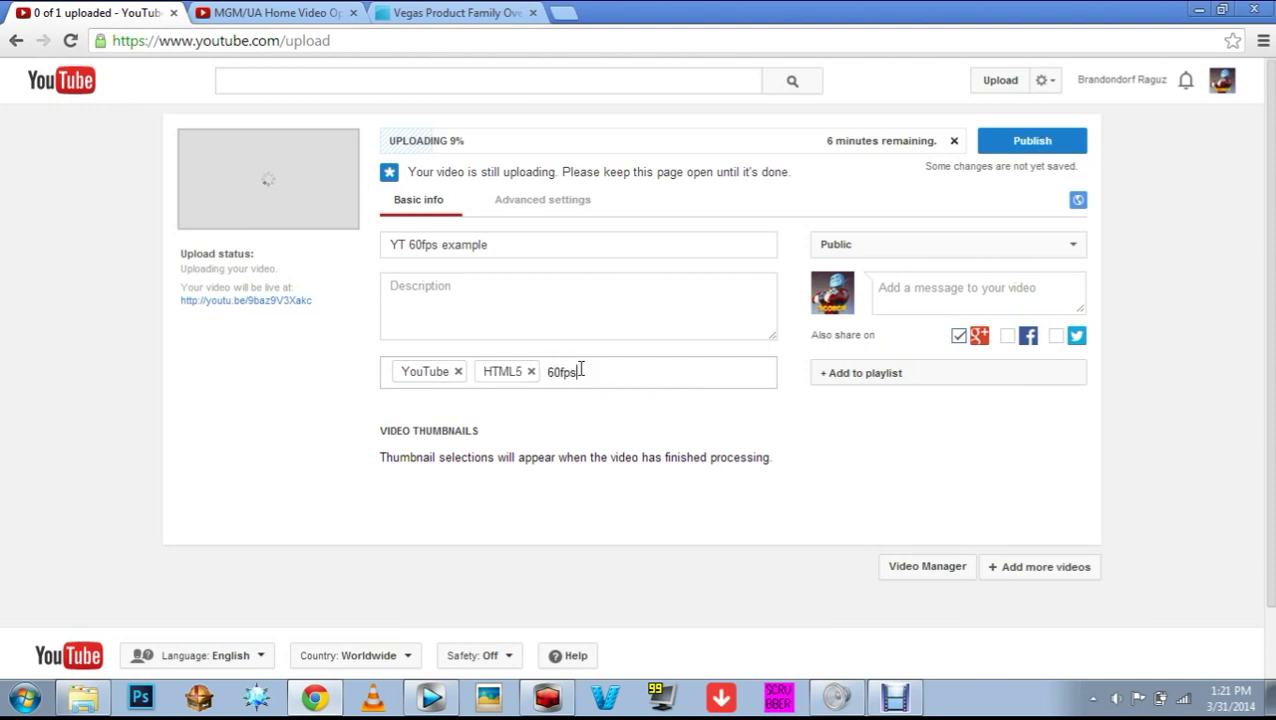
{"action": "key", "text": "Return"}
Start spelling out "YT" in the video title by inserting "o" after the Y.
{"action": "left_click", "coordinate": [399, 245]}
{"action": "type", "text": "o"}
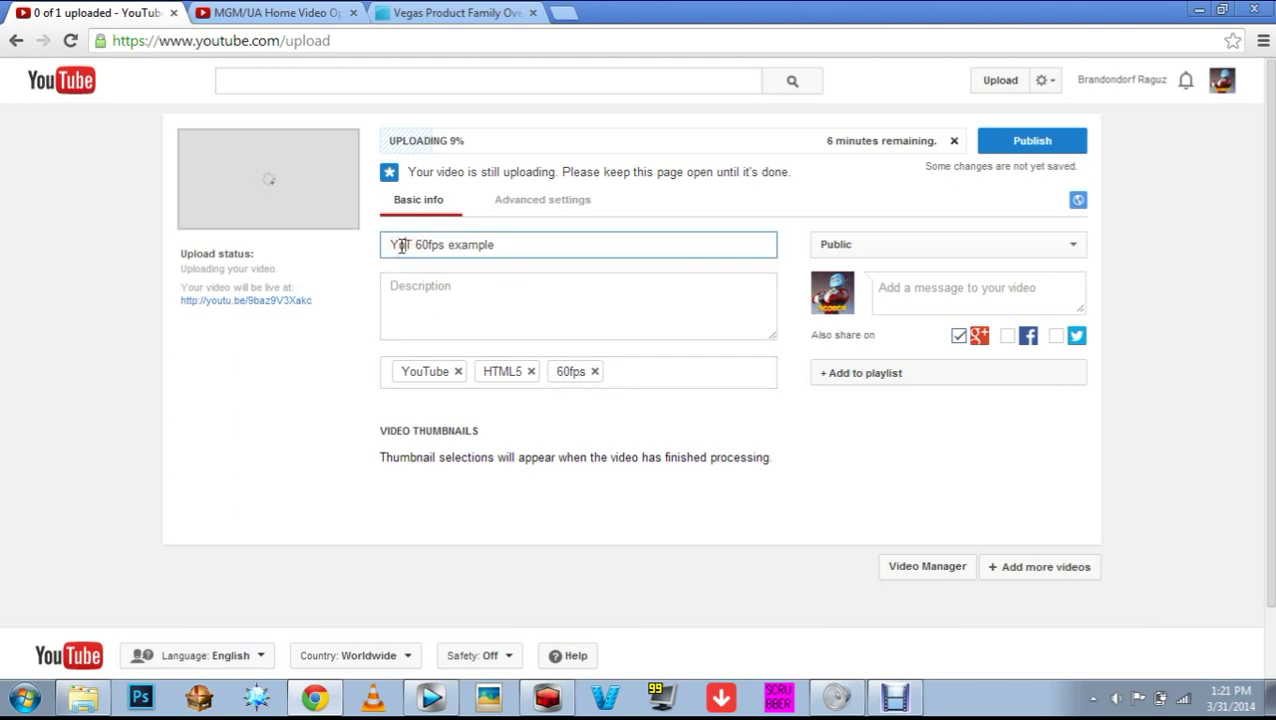